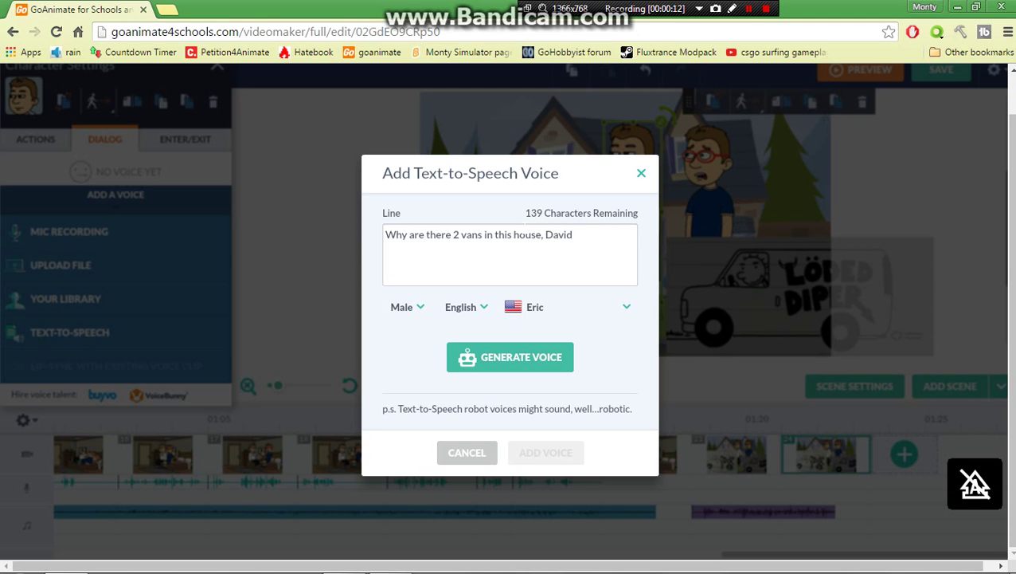
# Generate the line about the 2 vans in the Eric voice, attach it to the white-hoodie character, and add a new scene.
pyautogui.click(526, 356)
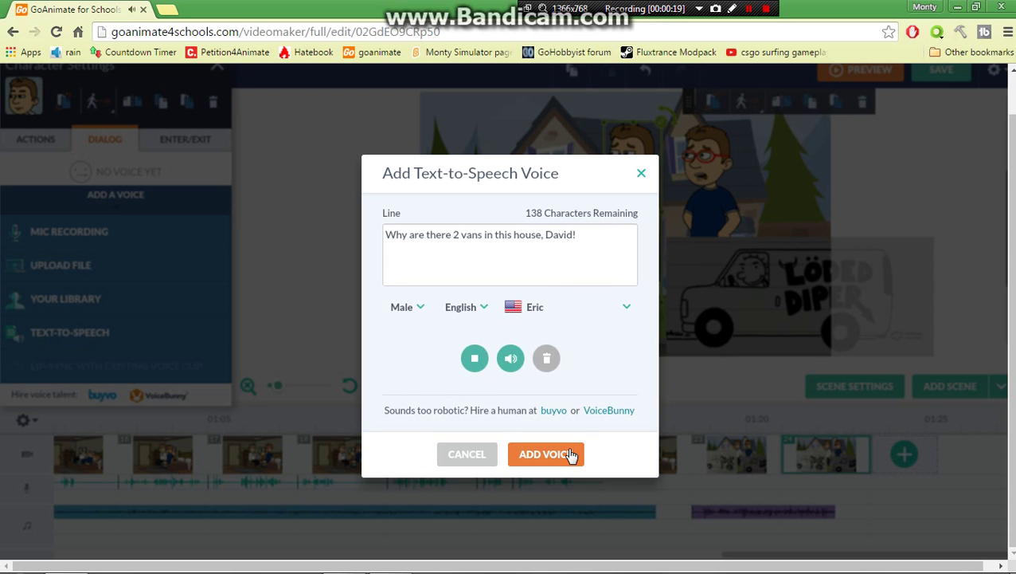
pyautogui.click(573, 451)
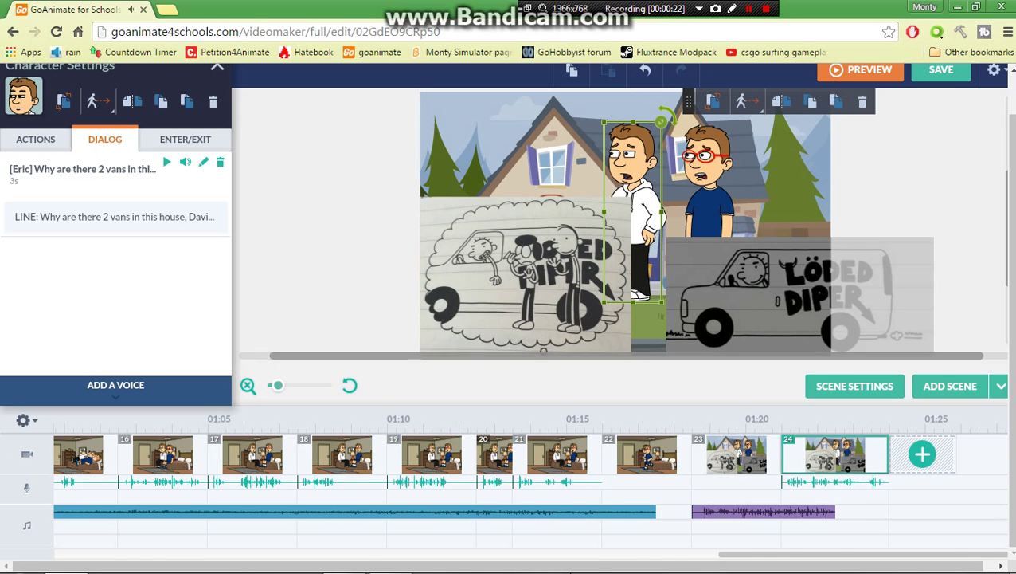
pyautogui.click(948, 388)
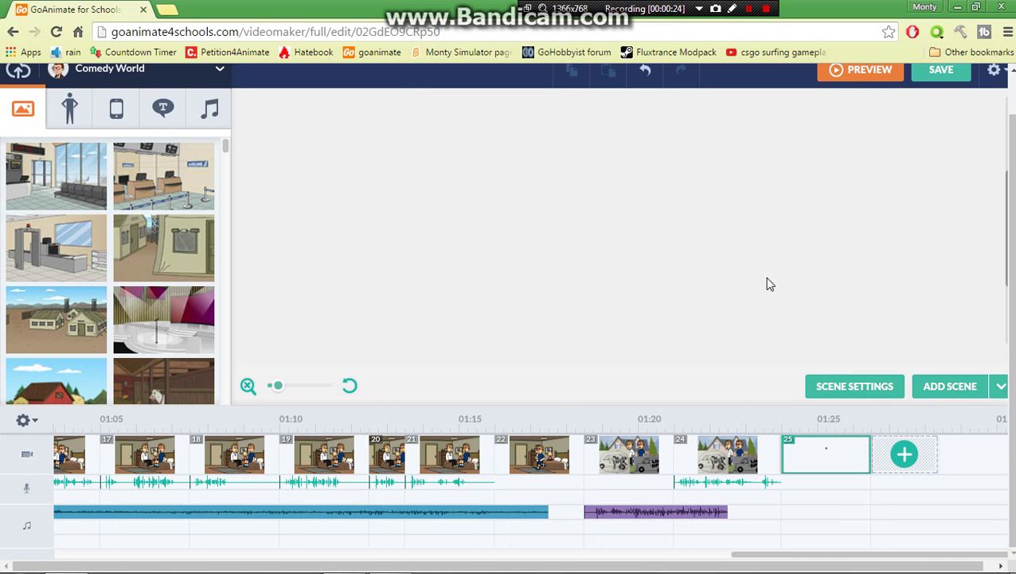
pyautogui.click(712, 160)
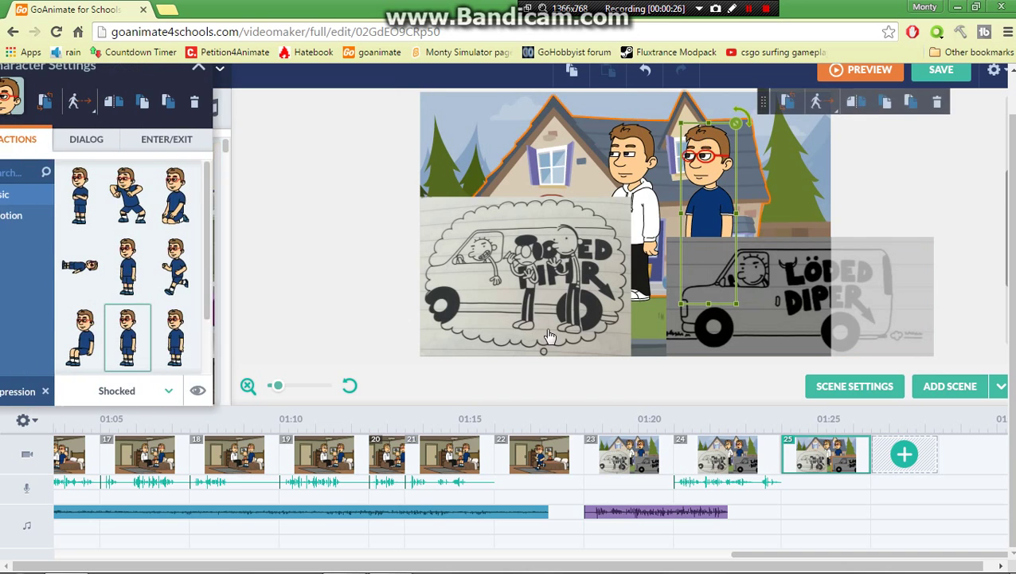
pyautogui.click(510, 303)
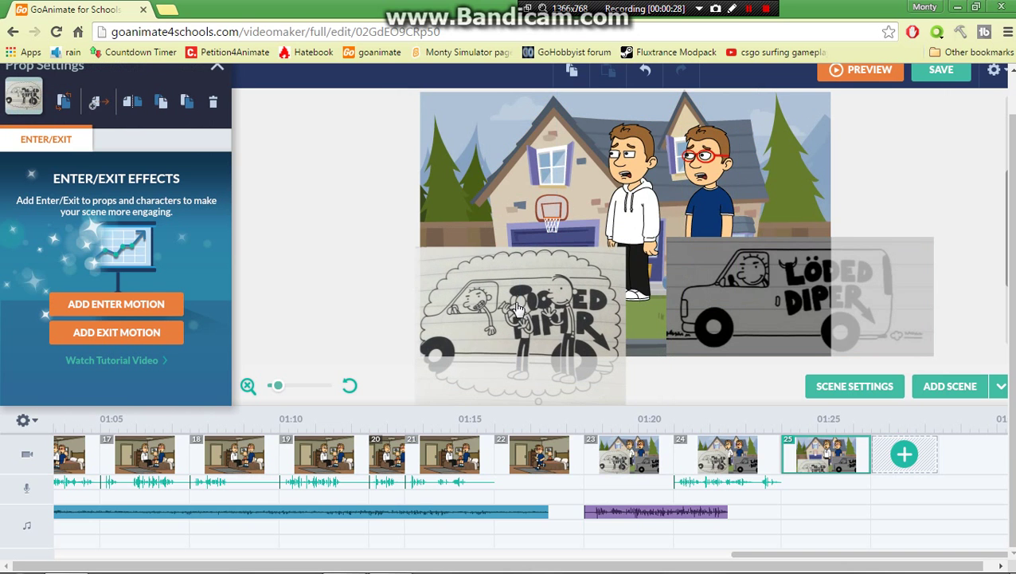
pyautogui.click(647, 73)
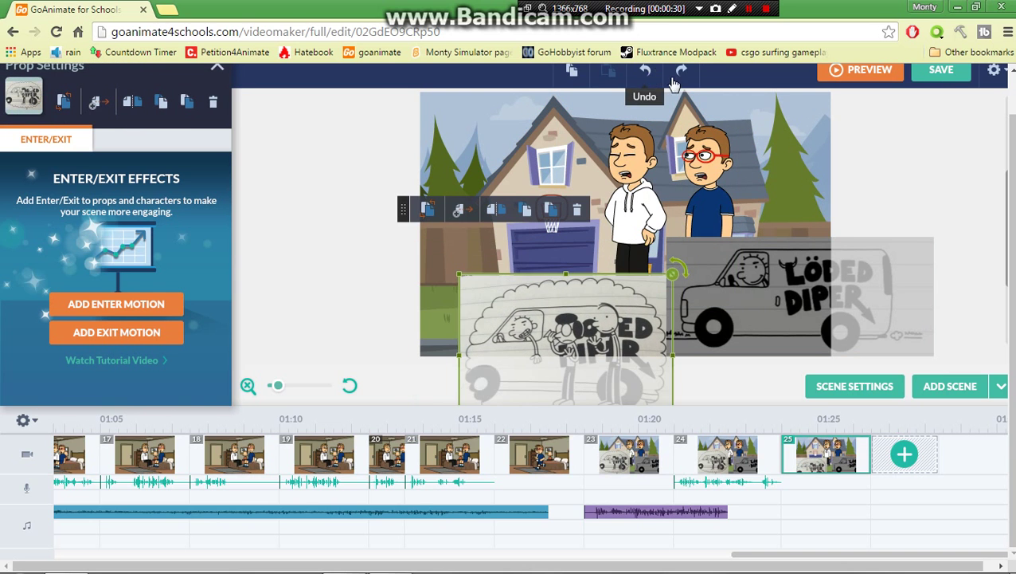
pyautogui.click(645, 71)
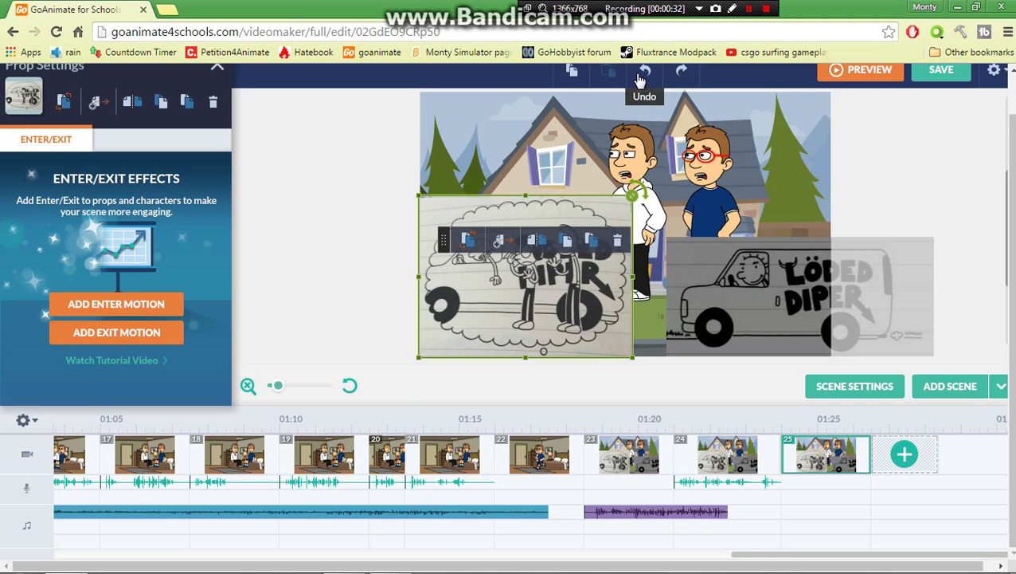
# Give the blue-shirt character the Eric text-to-speech line "Which one should you choose? Older 2006 or Newer 2008?".
pyautogui.click(690, 175)
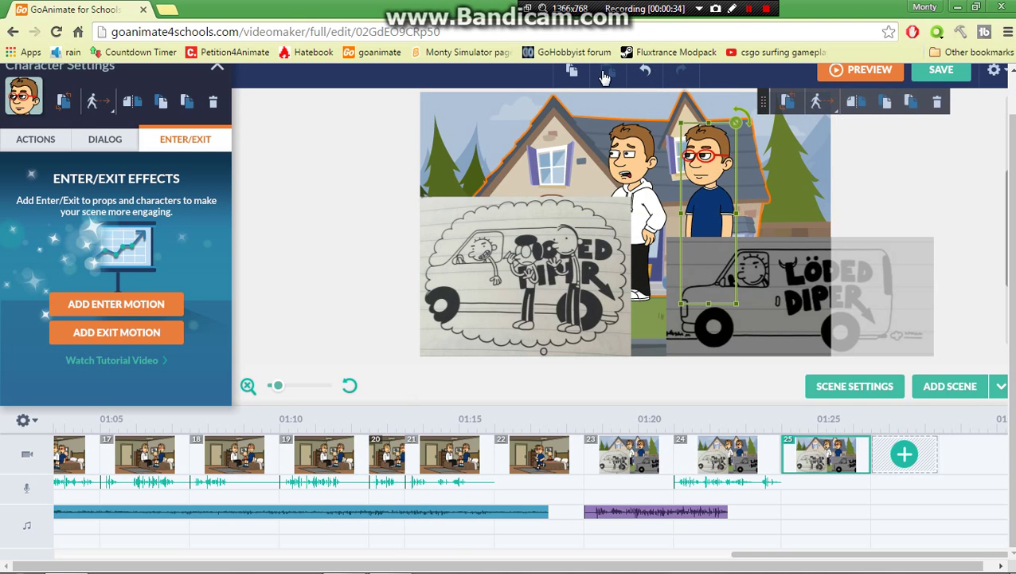
pyautogui.click(100, 144)
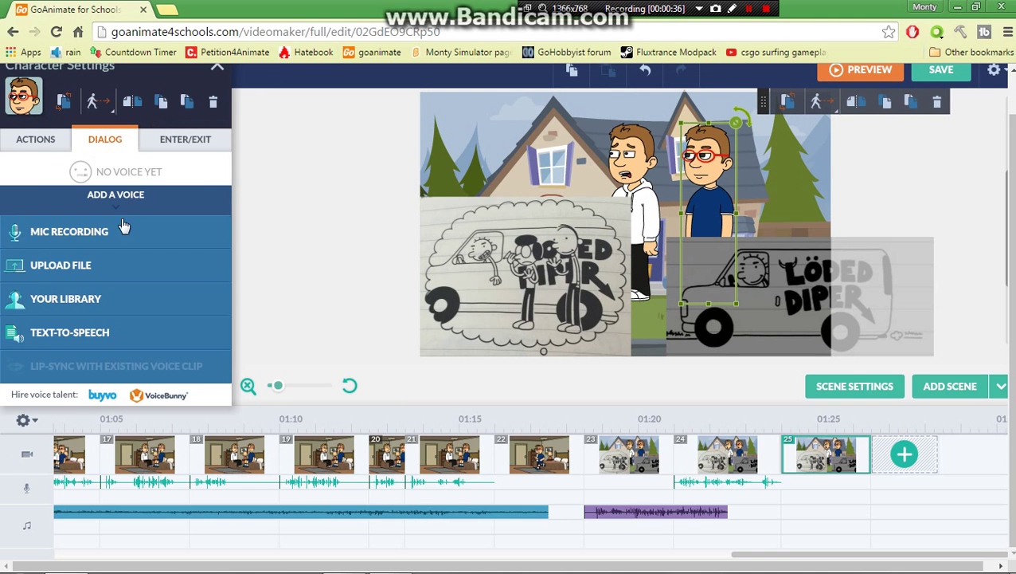
pyautogui.click(150, 346)
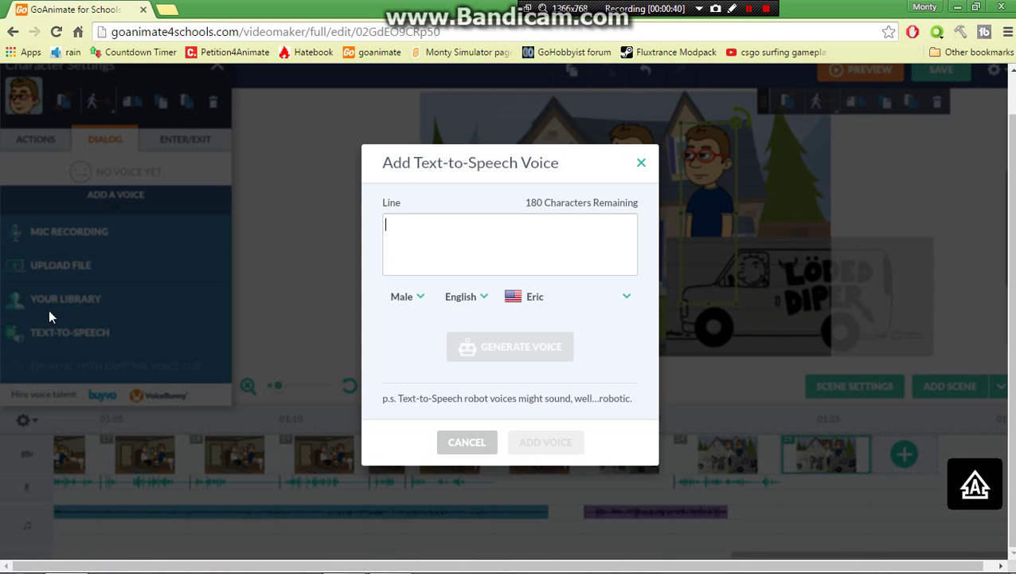
pyautogui.write('W')
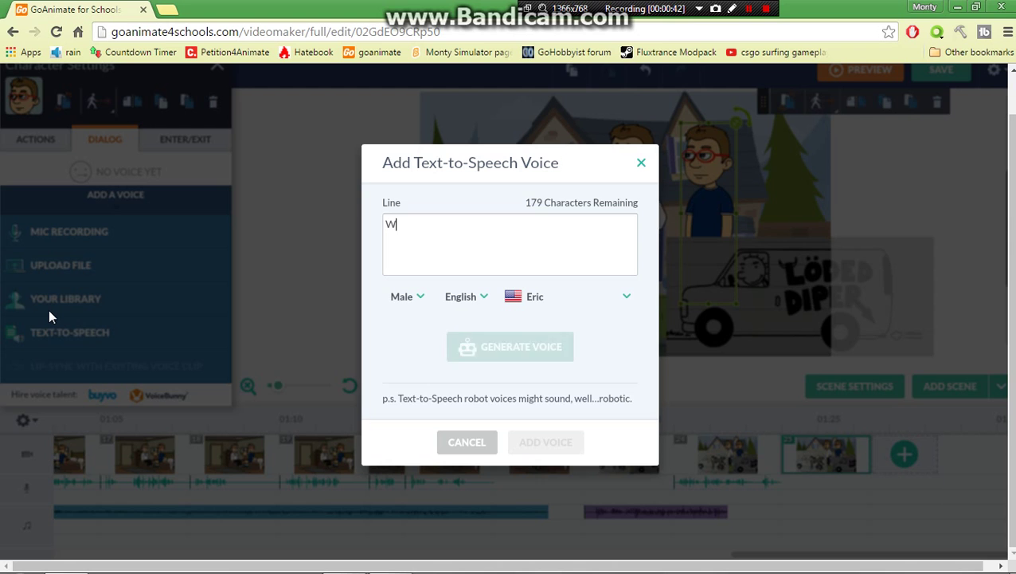
pyautogui.write('hich one')
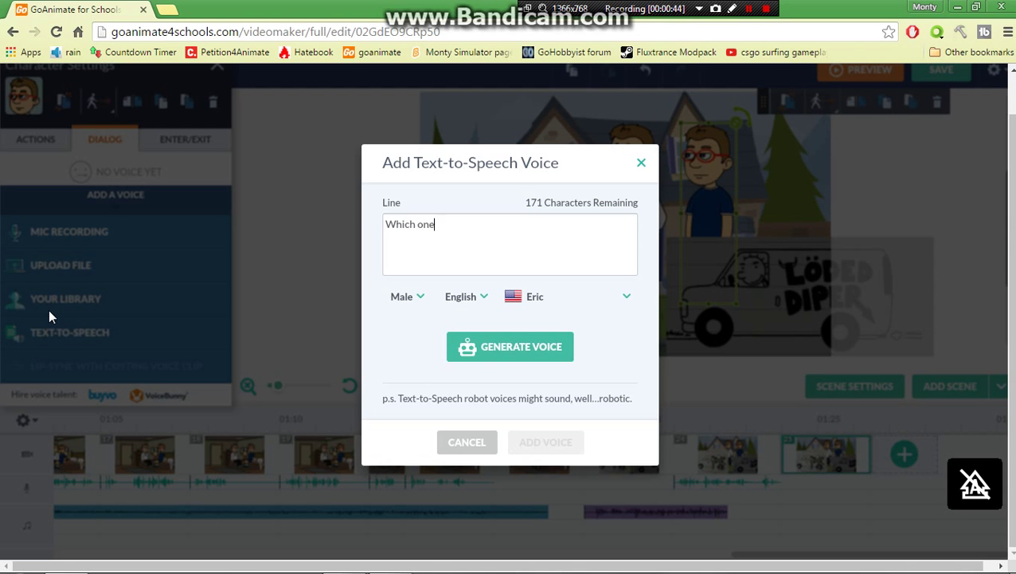
pyautogui.write(' should you choose')
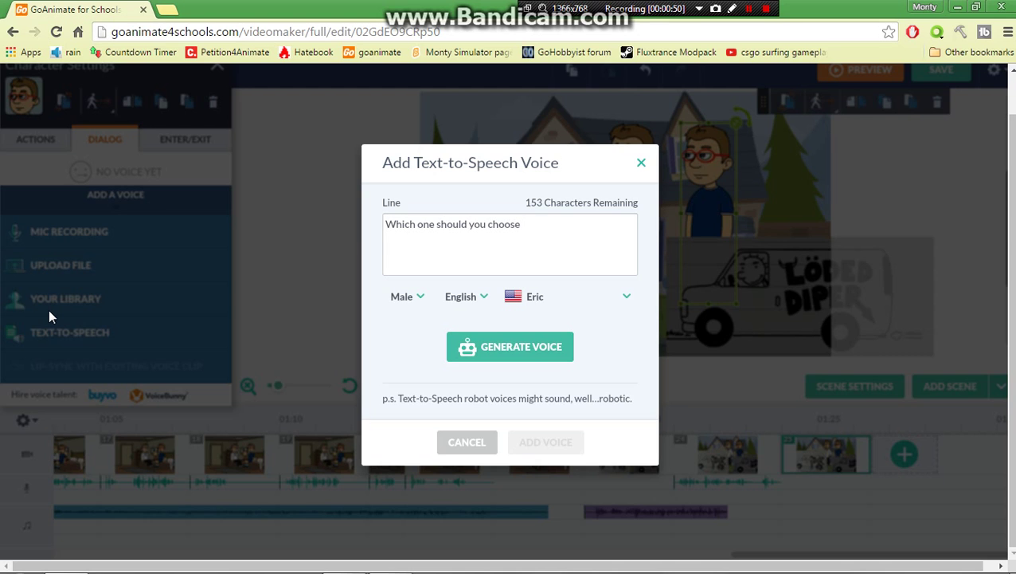
pyautogui.write('? Older')
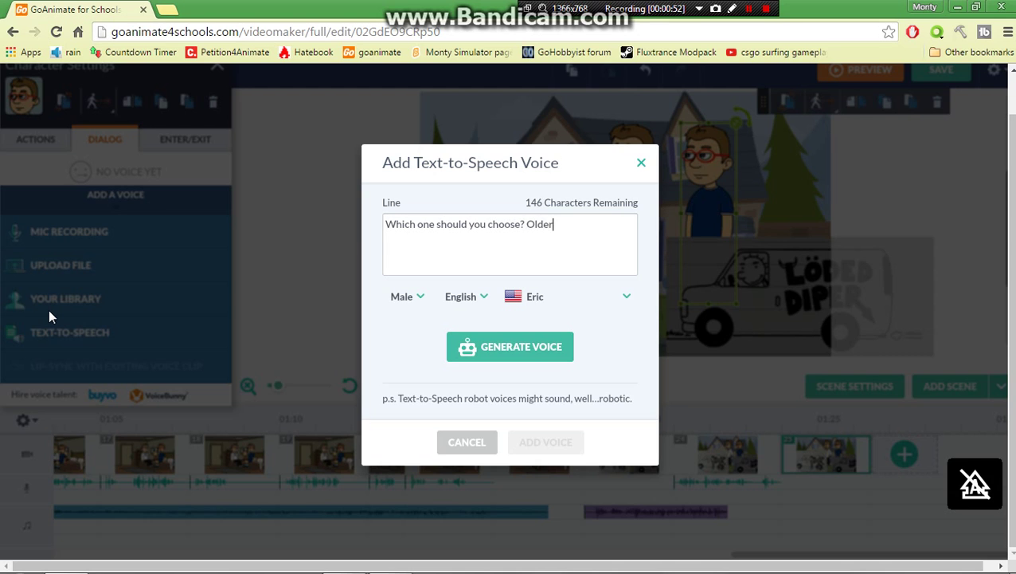
pyautogui.write(' 2006 or Newe')
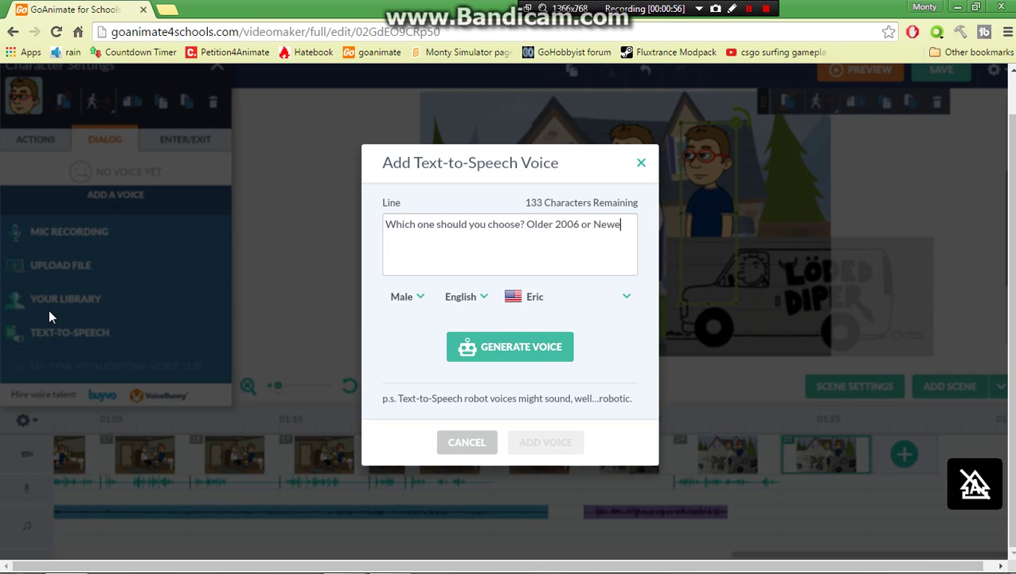
pyautogui.write('r 2008?')
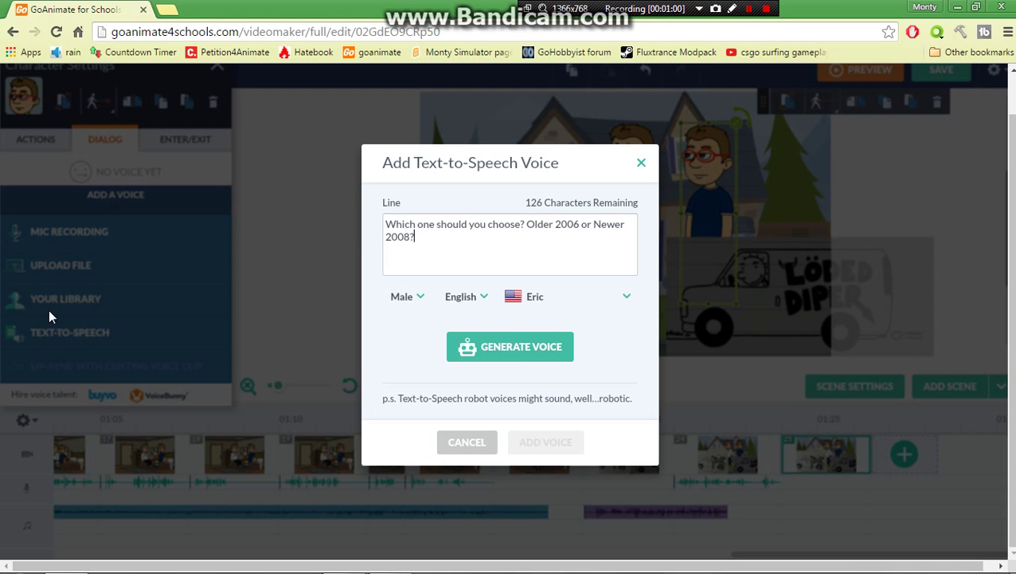
pyautogui.click(540, 345)
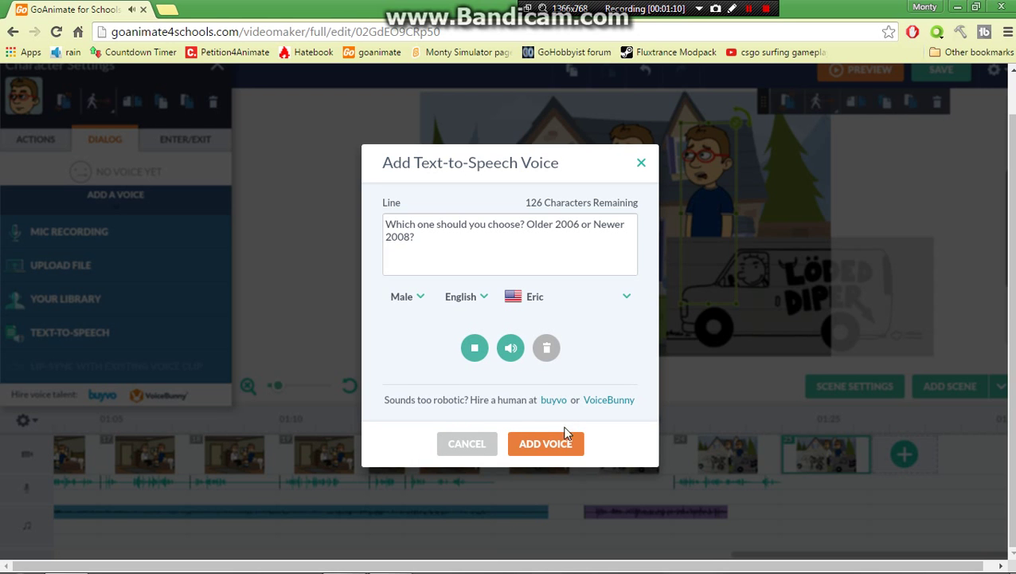
pyautogui.click(545, 444)
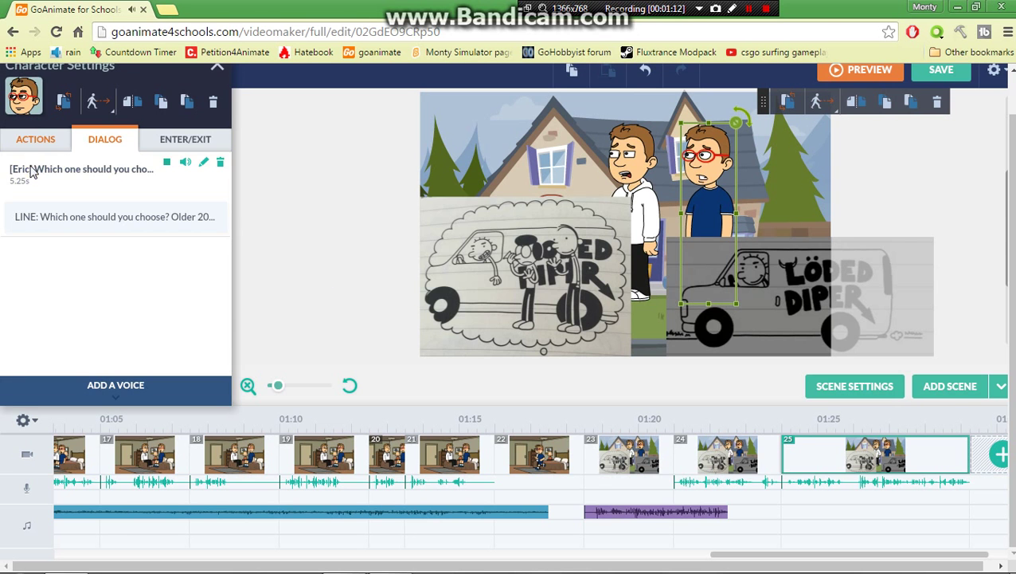
# Set the facial expression of the blue-shirt character with red glasses to Thinking.
pyautogui.click(40, 140)
pyautogui.click(186, 390)
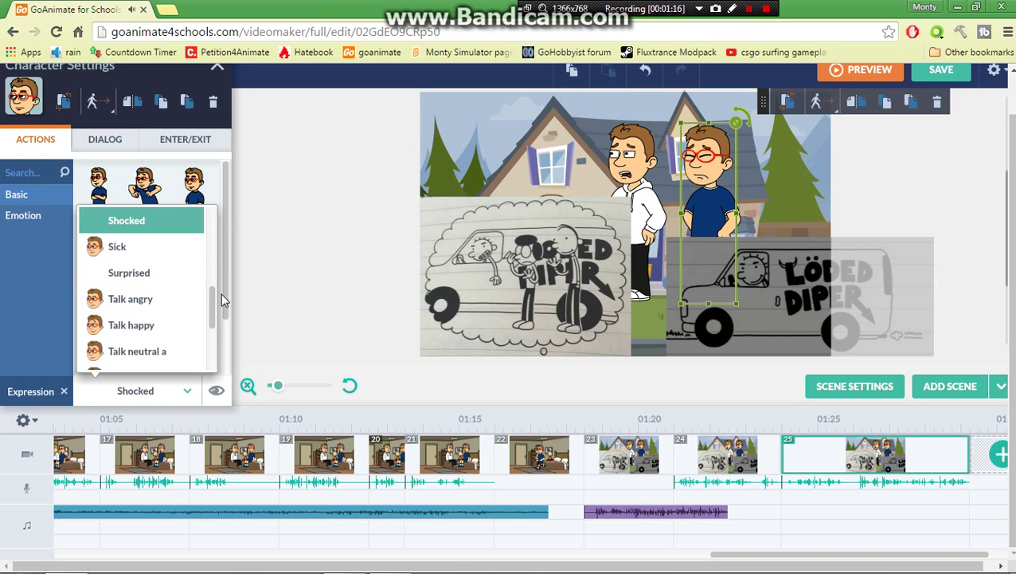
pyautogui.scroll(-2, 205, 318)
pyautogui.click(169, 335)
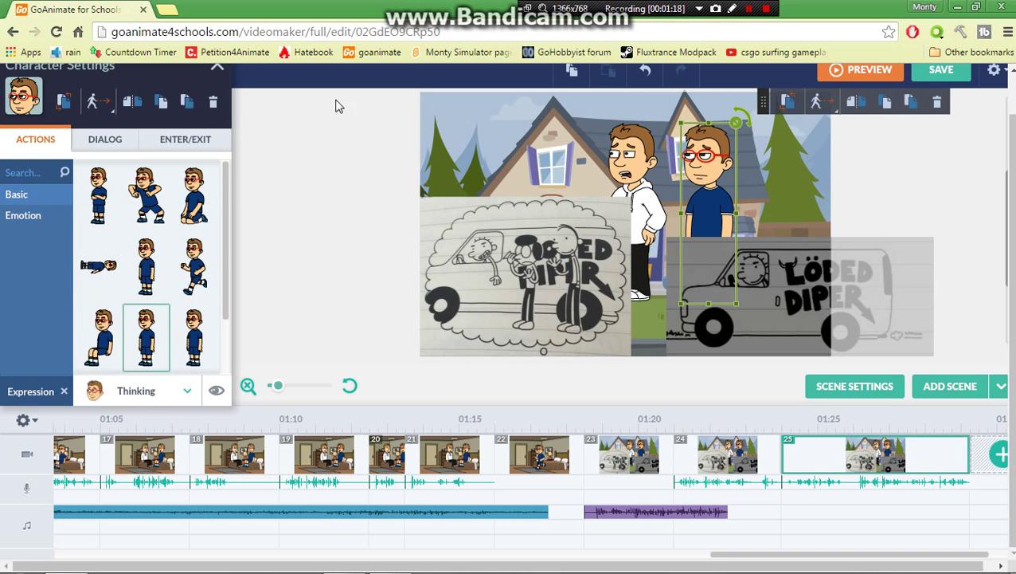
pyautogui.click(311, 210)
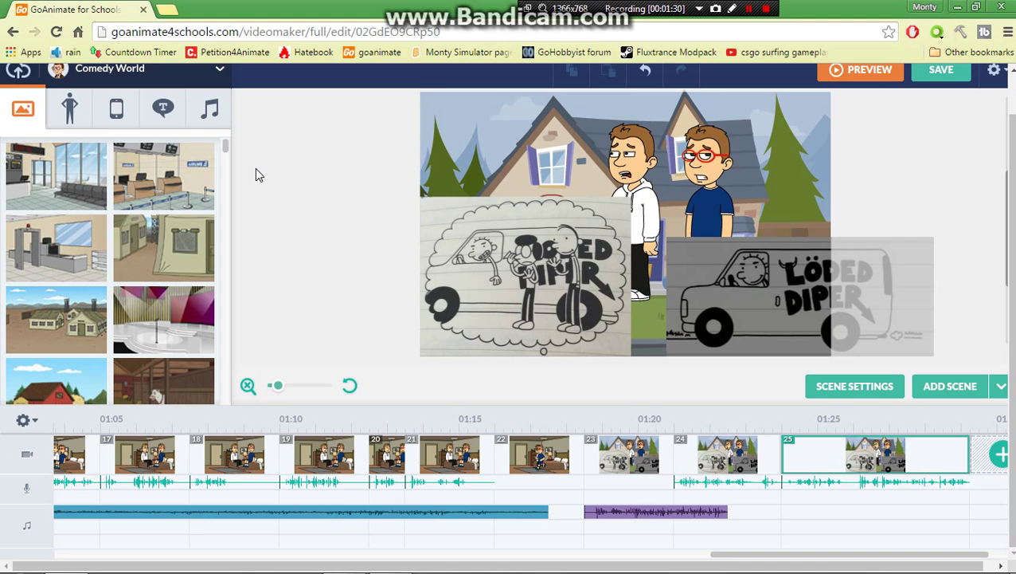
# Add another scene and set the white-hoodie character's expression to Thinking in it.
pyautogui.click(950, 386)
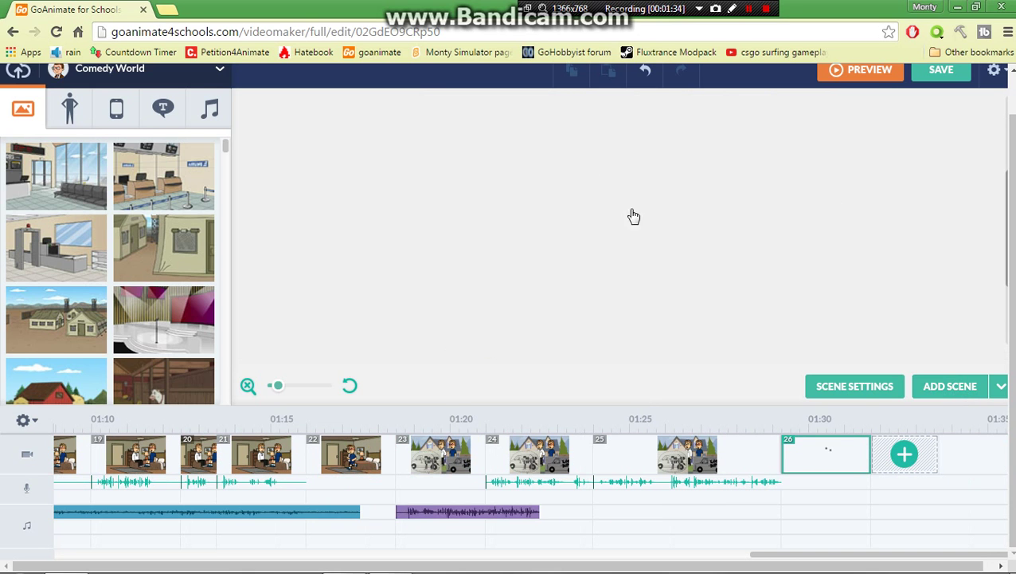
pyautogui.click(625, 181)
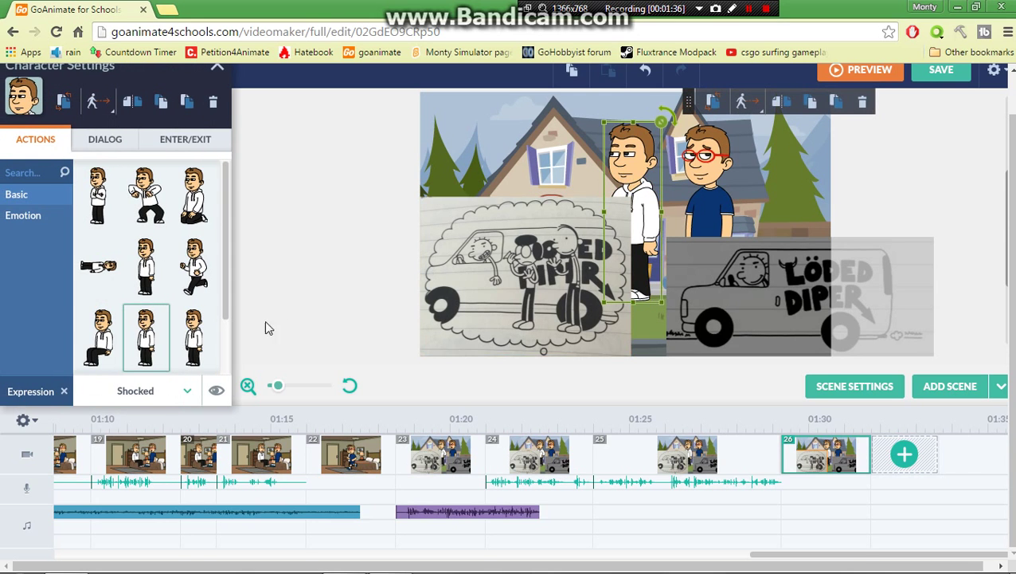
pyautogui.click(163, 398)
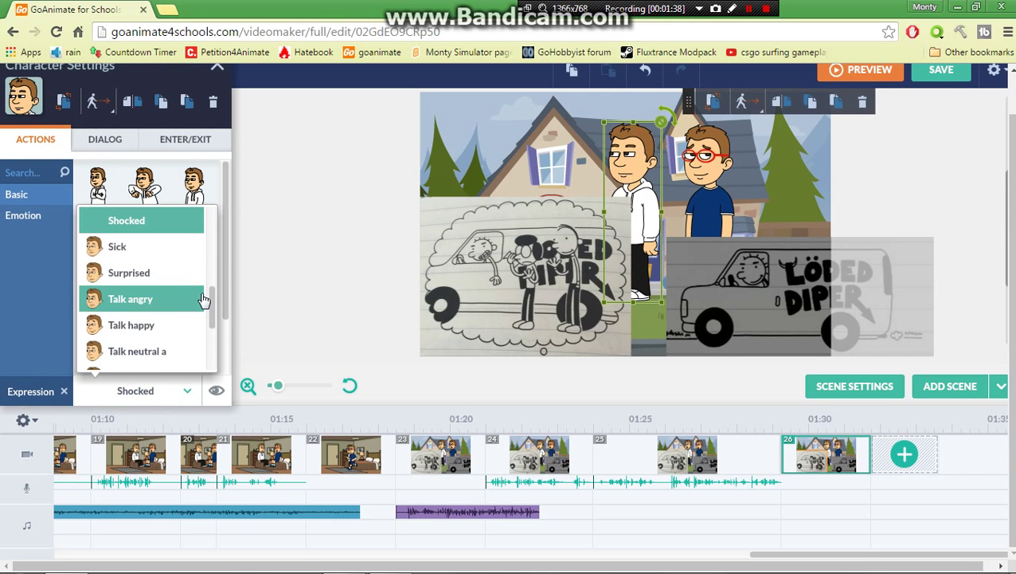
pyautogui.moveTo(211, 306); pyautogui.dragTo(200, 345)
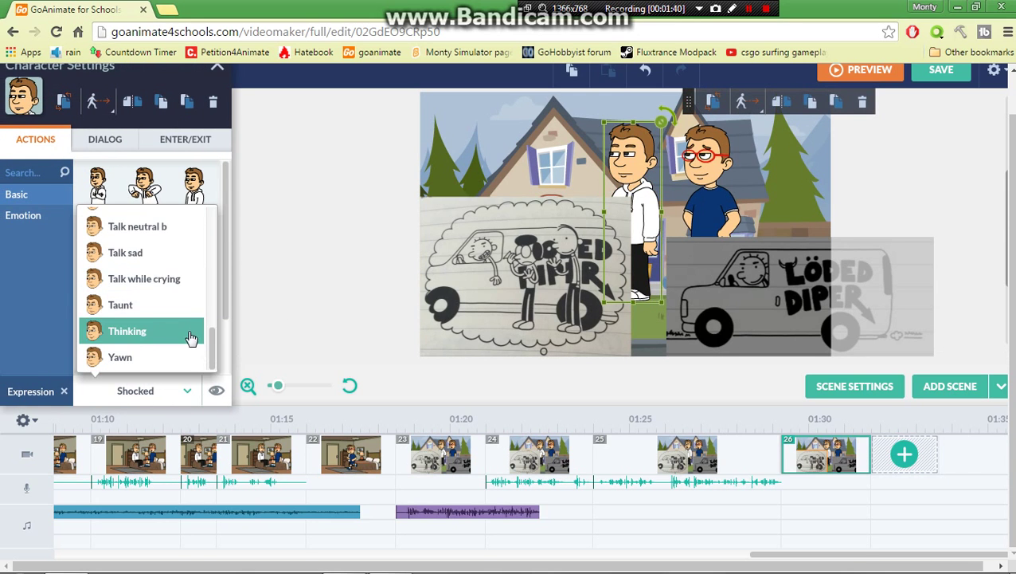
pyautogui.click(190, 336)
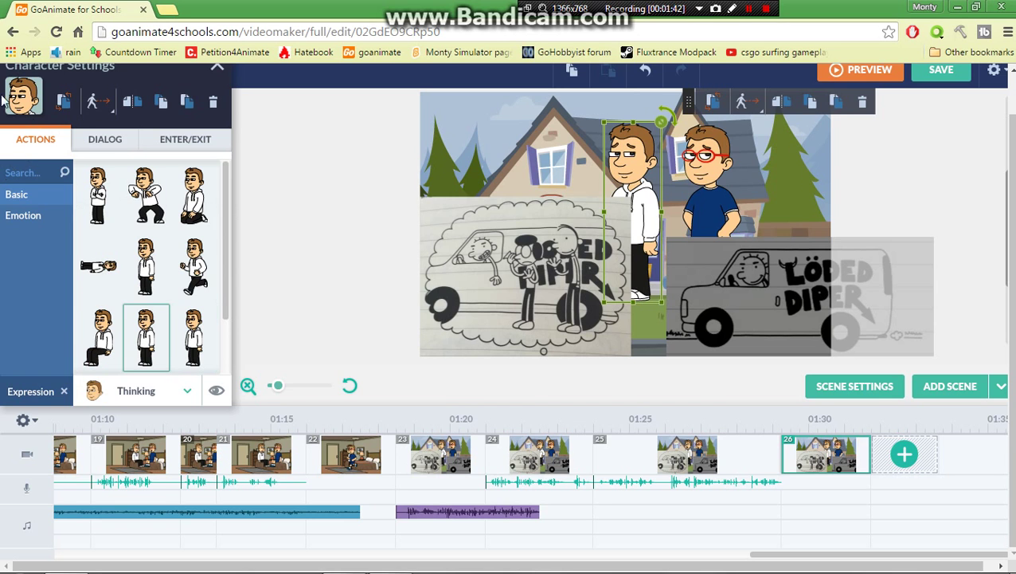
# Give the white-hoodie character the Eric text-to-speech line "Newer 2008, because I selling the 2006 model to Bill in June." and add a scene.
pyautogui.click(117, 138)
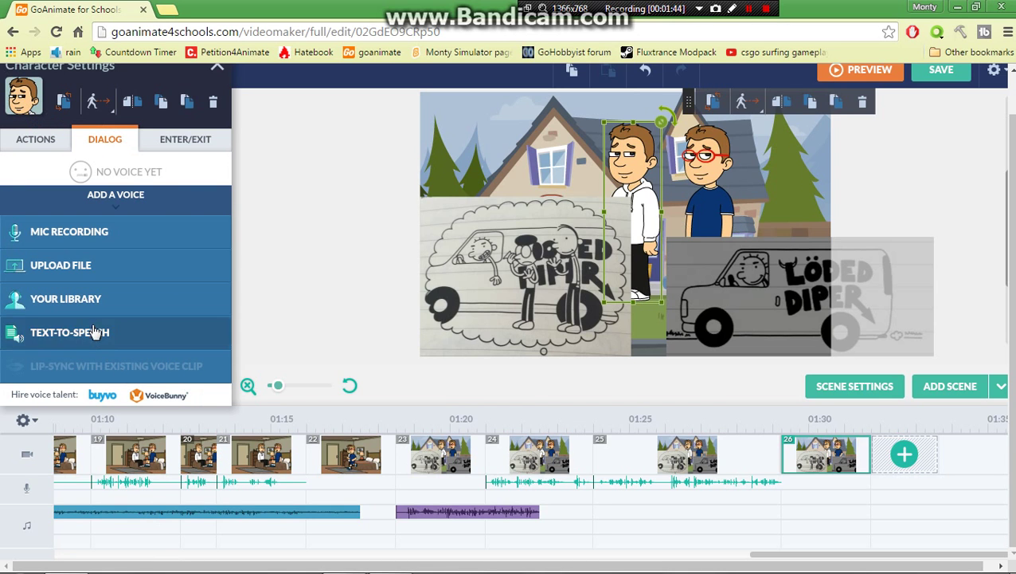
pyautogui.click(173, 346)
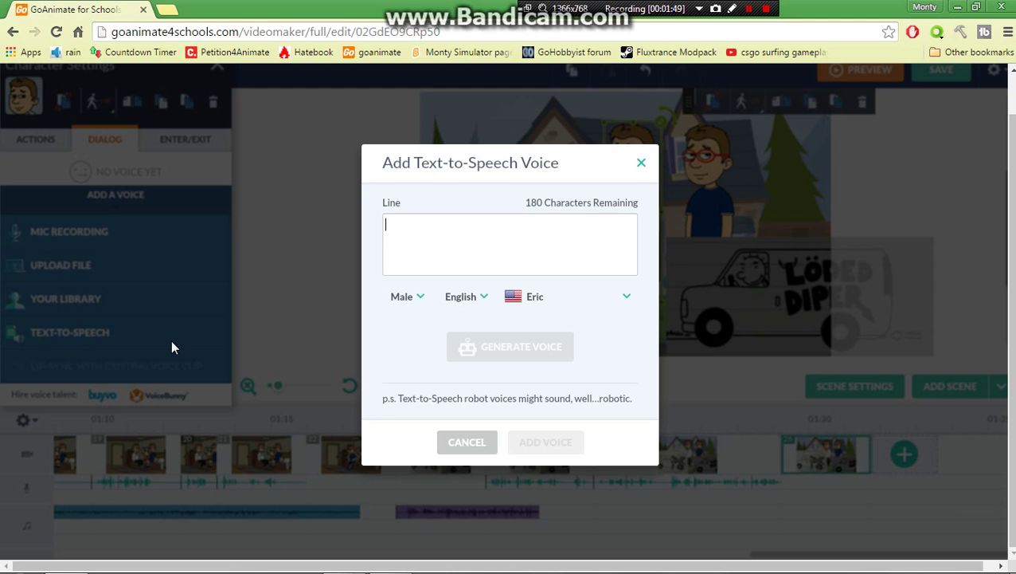
pyautogui.write('Newer ')
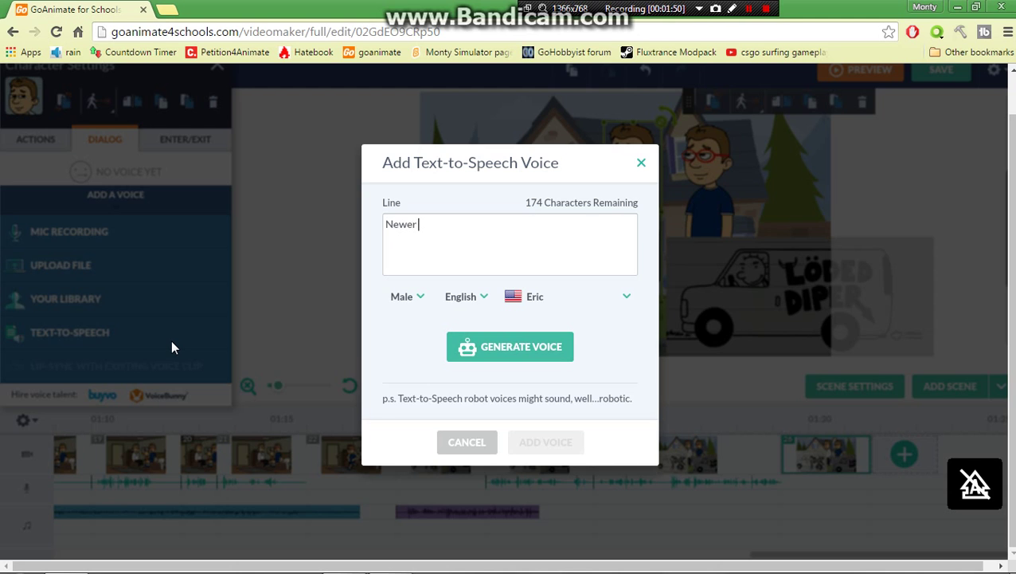
pyautogui.write('2008, b')
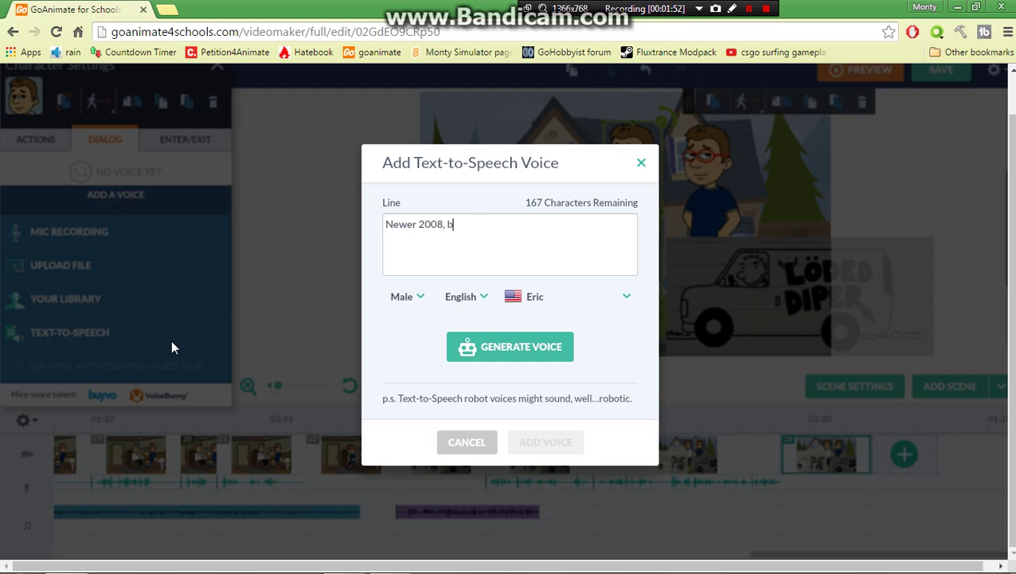
pyautogui.write('ecuase')
pyautogui.press('BackSpace')
pyautogui.press('BackSpace')
pyautogui.press('BackSpace')
pyautogui.press('BackSpace')
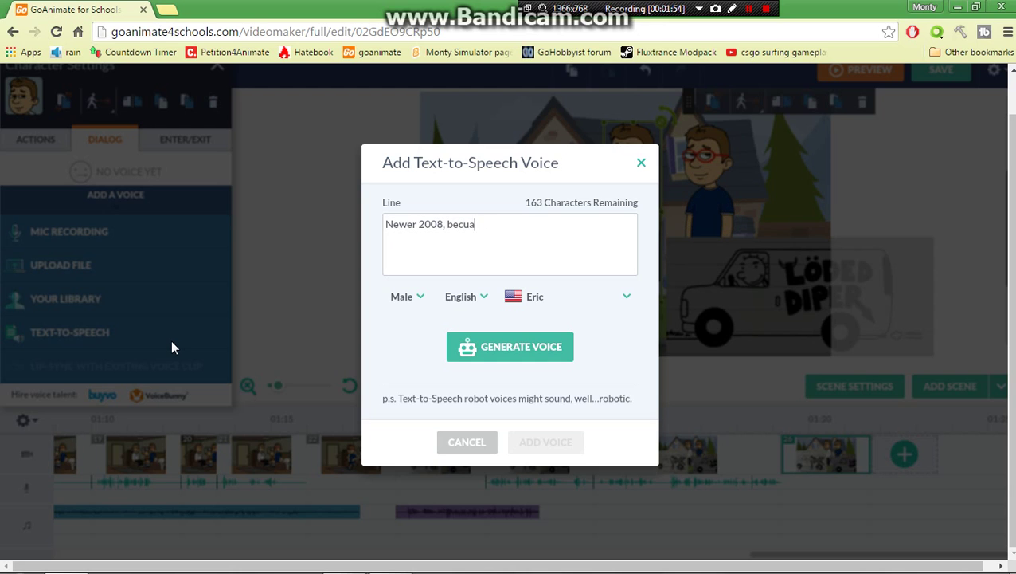
pyautogui.write('ause I sellin')
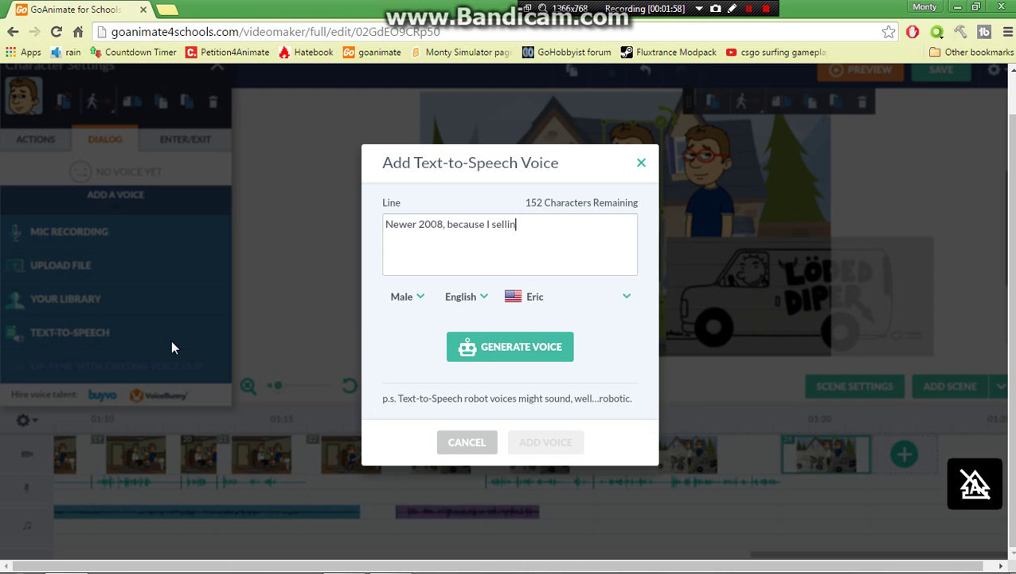
pyautogui.write('g th')
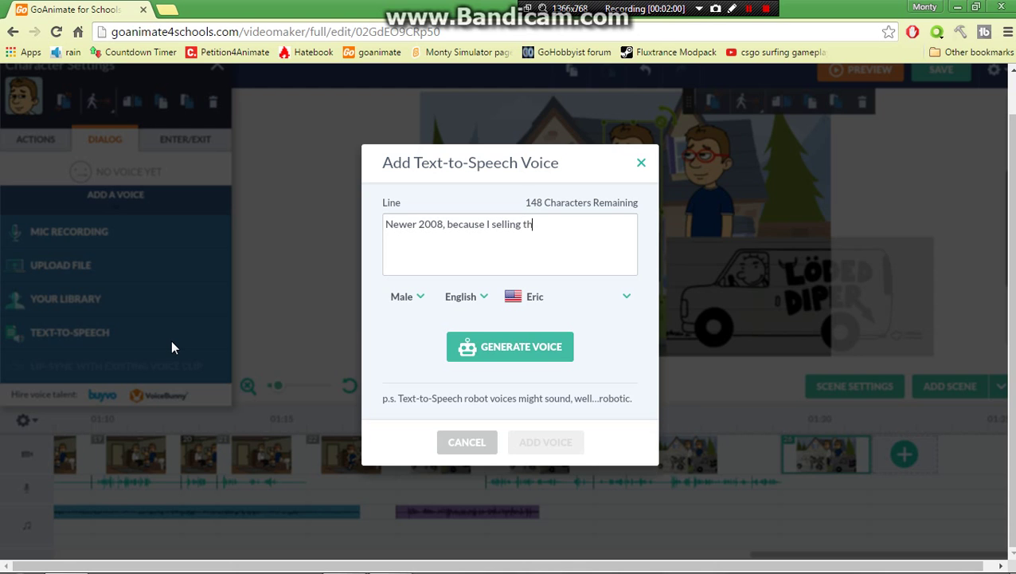
pyautogui.write('e 2006 m')
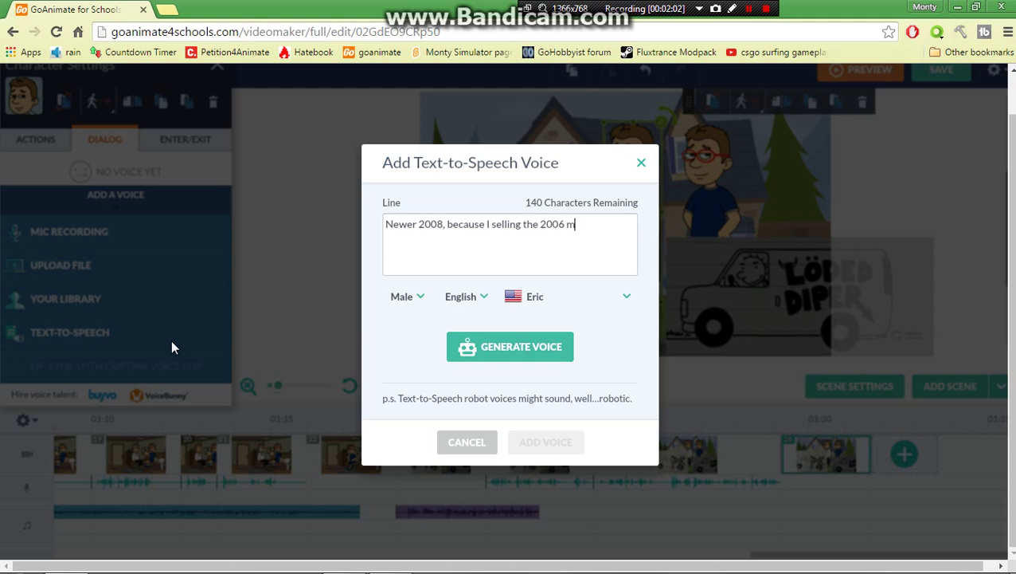
pyautogui.write('odel to Bill')
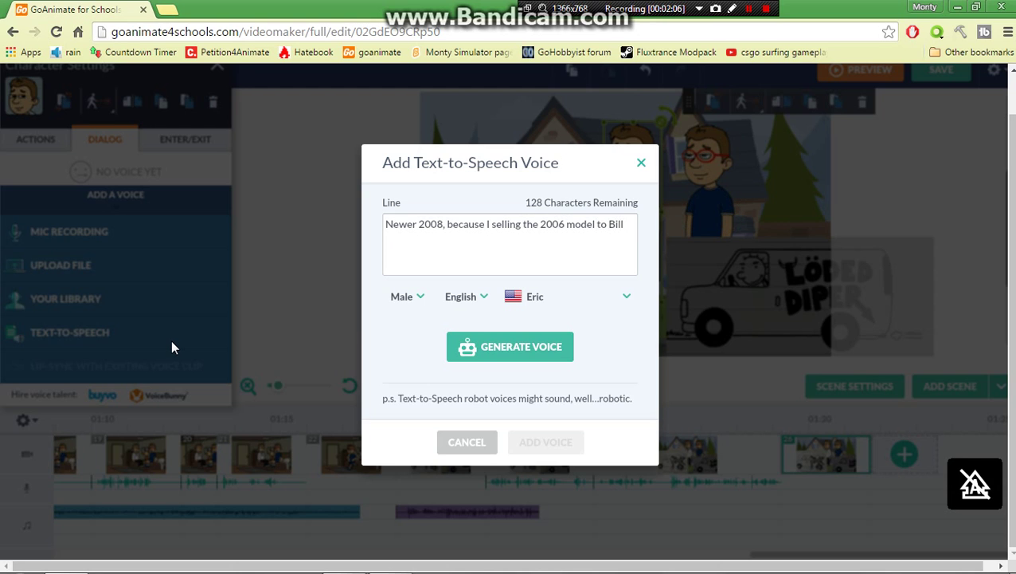
pyautogui.write(' in Mon J')
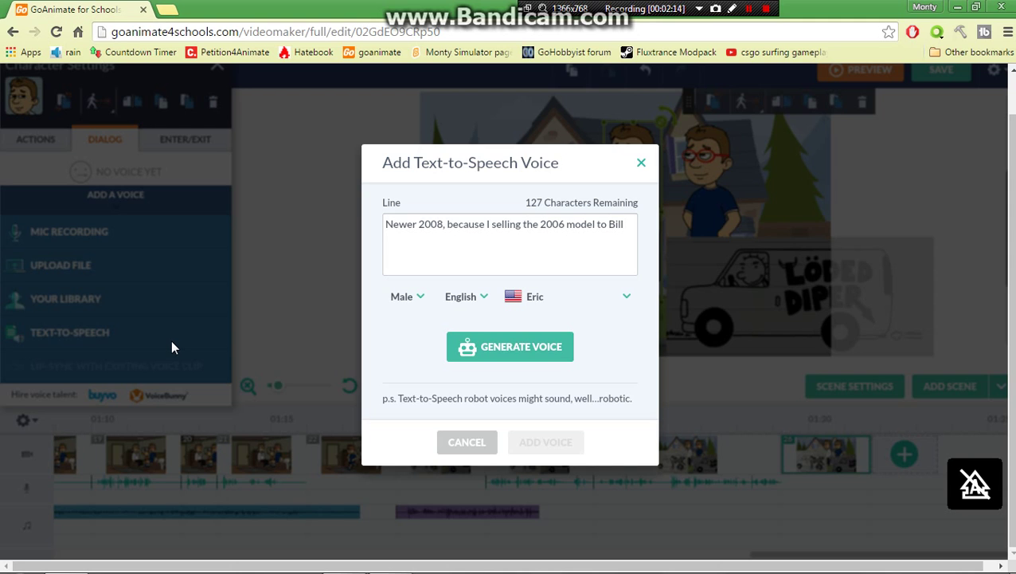
pyautogui.write('in M')
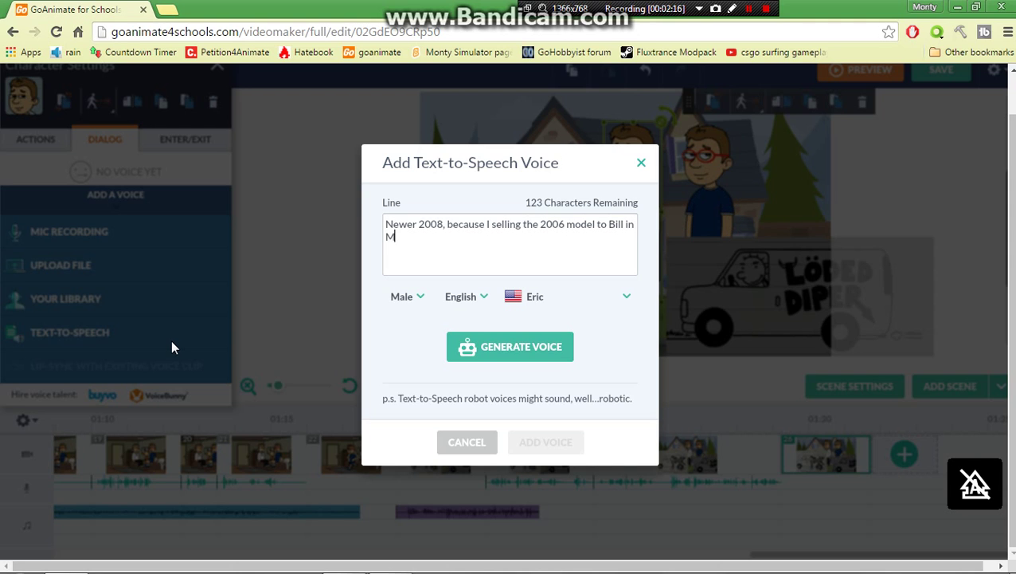
pyautogui.press('BackSpace')
pyautogui.write('June.')
pyautogui.click(504, 346)
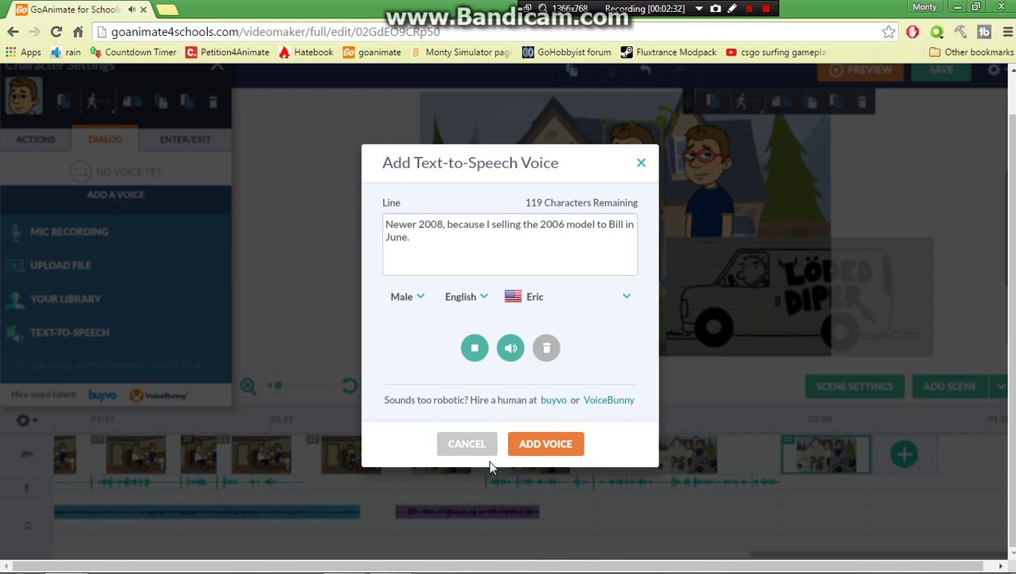
pyautogui.click(546, 444)
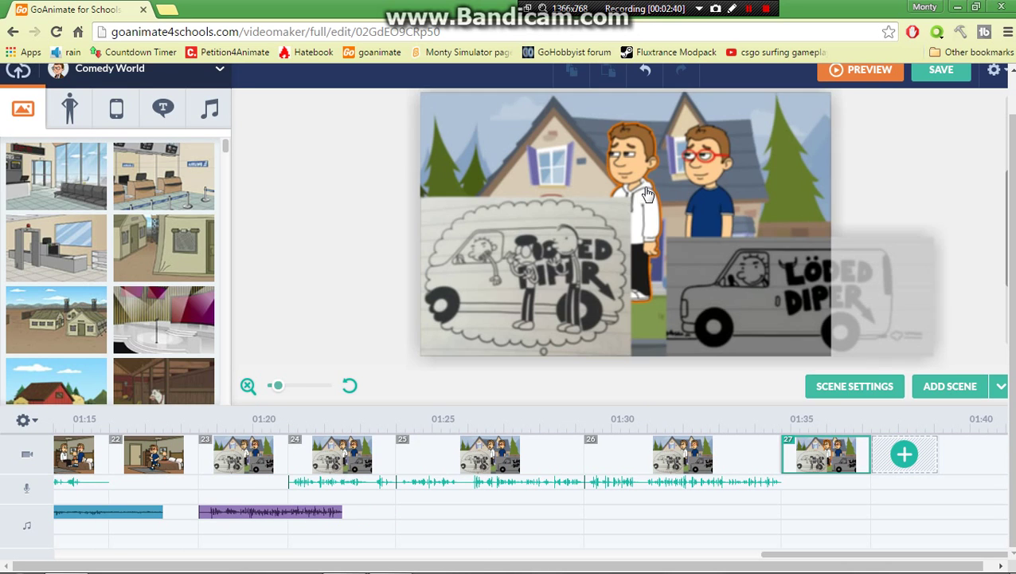
# Write the text-to-speech line "Let's go, Rodrick." for the blue-shirt character with red glasses.
pyautogui.click(719, 207)
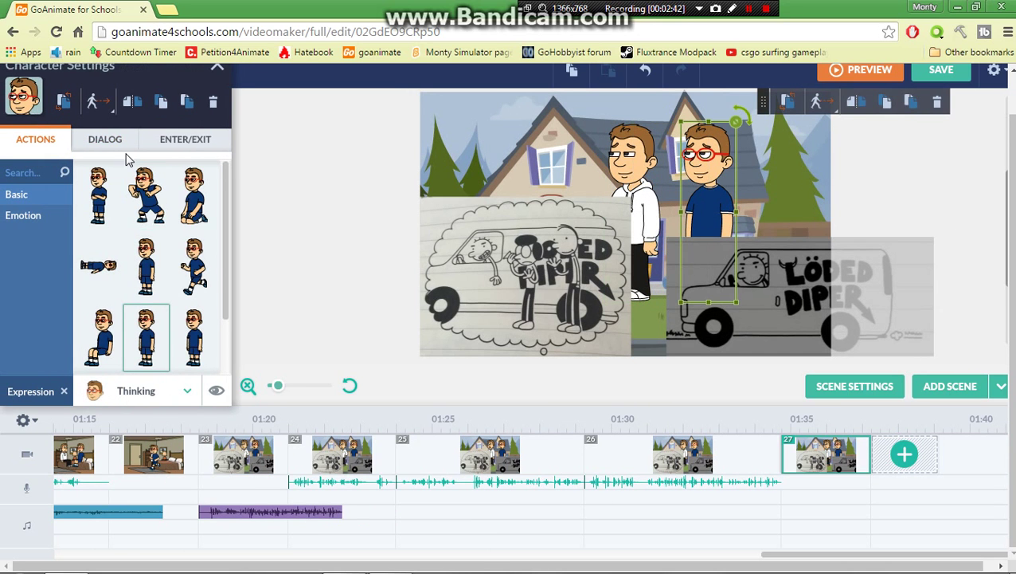
pyautogui.click(108, 139)
pyautogui.click(139, 336)
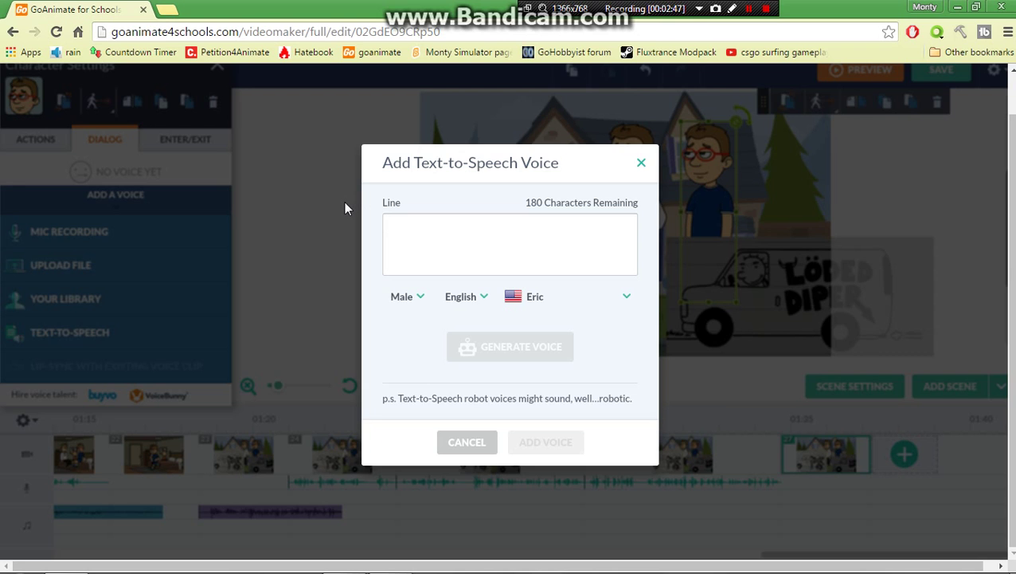
pyautogui.write("Let'")
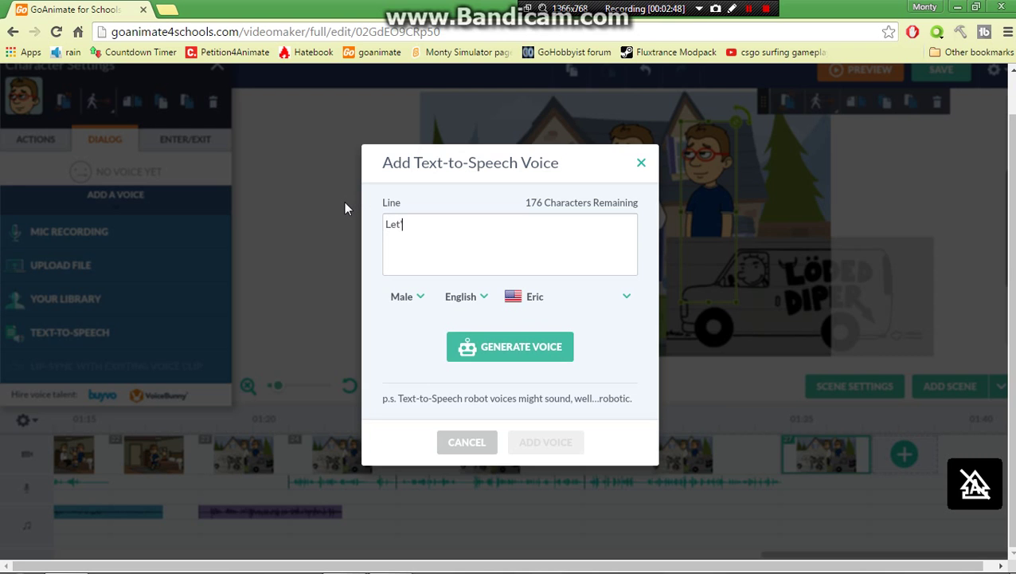
pyautogui.write('s go, ')
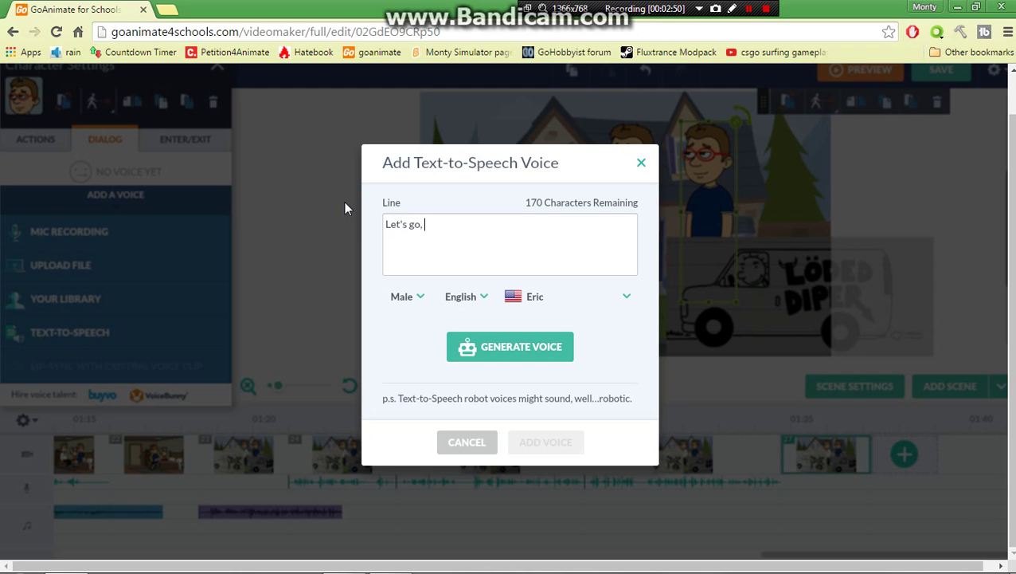
pyautogui.write('Rodric')
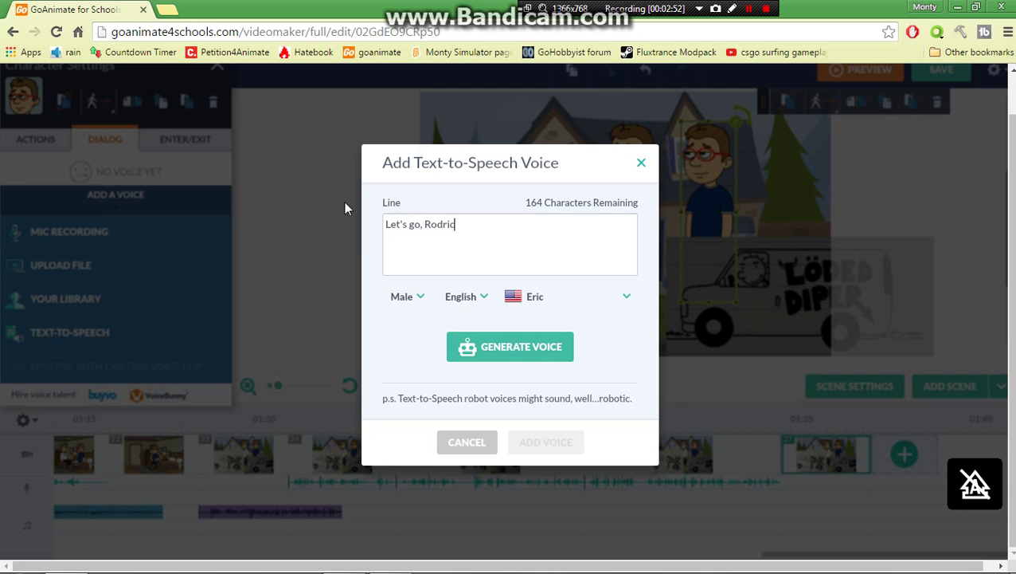
pyautogui.write('k.')
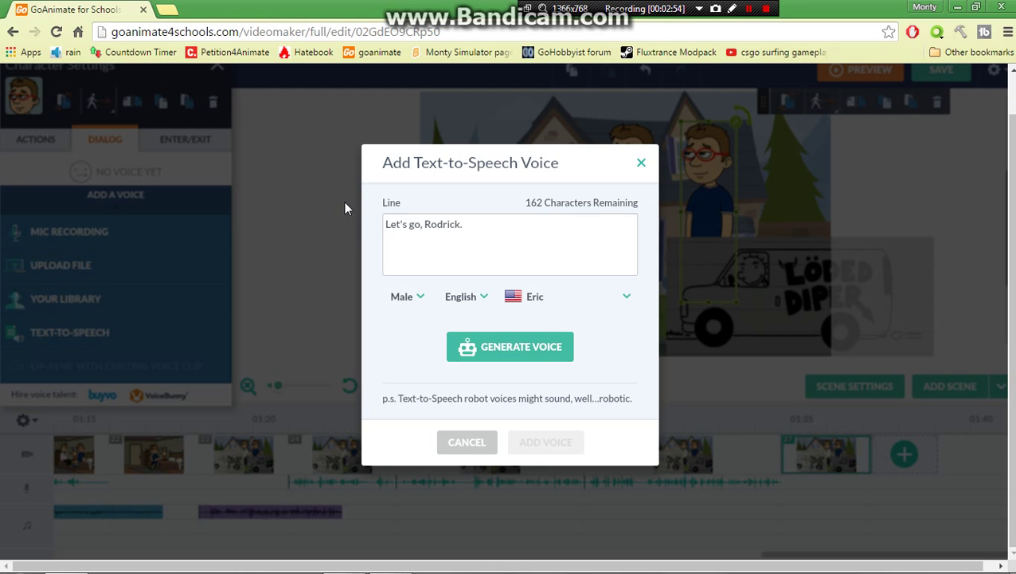
# Lower the computer's sound volume.
pyautogui.press('XF86AudioLowerVolume')
pyautogui.press('XF86AudioLowerVolume')
pyautogui.press('XF86AudioLowerVolume')
pyautogui.press('XF86AudioLowerVolume')
pyautogui.press('XF86AudioLowerVolume')
pyautogui.press('XF86AudioLowerVolume')
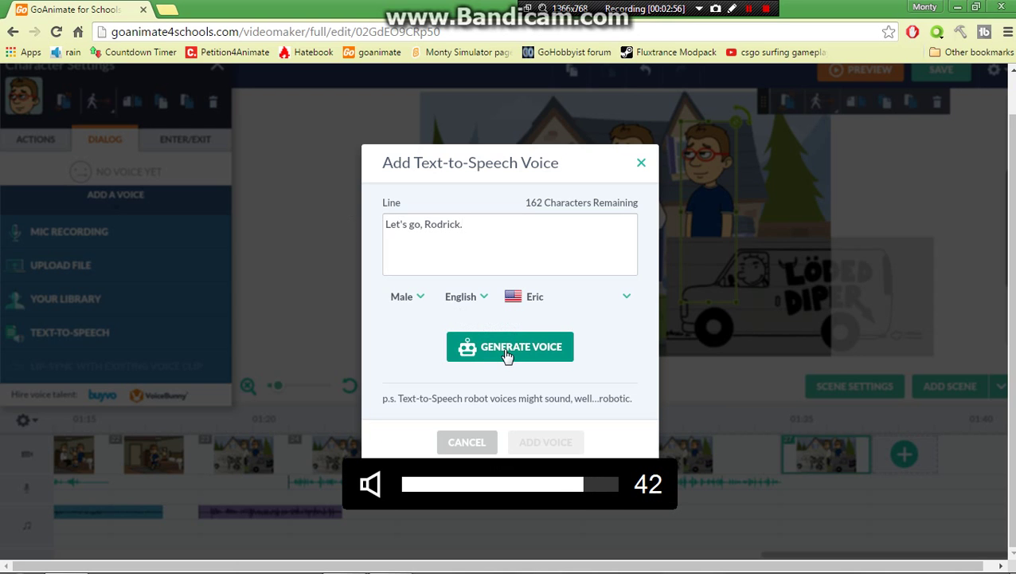
pyautogui.press('XF86AudioLowerVolume')
# Generate the blue-shirt character's line in the Eric voice, attach it to him, and add a new scene.
pyautogui.click(491, 354)
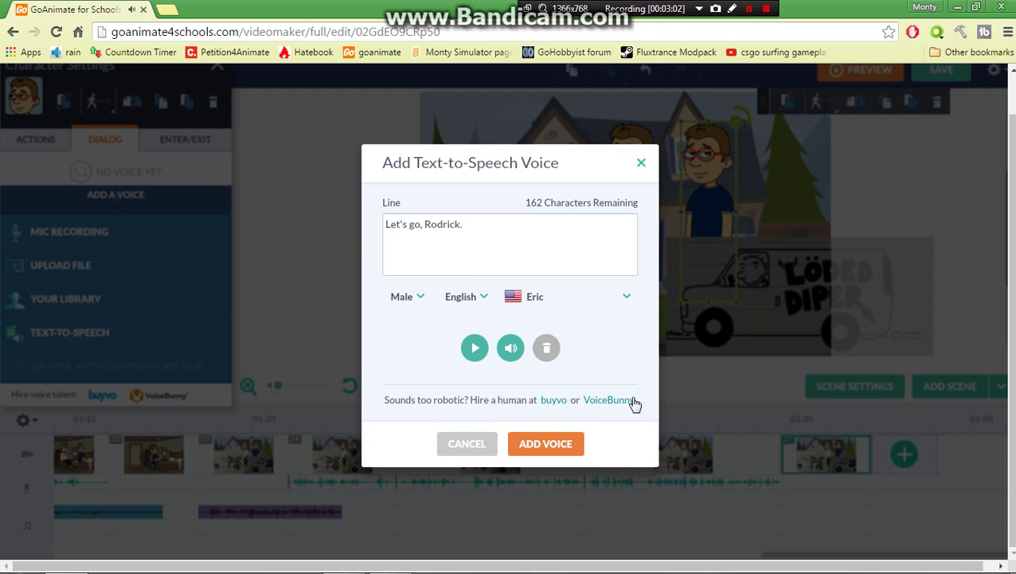
pyautogui.click(557, 450)
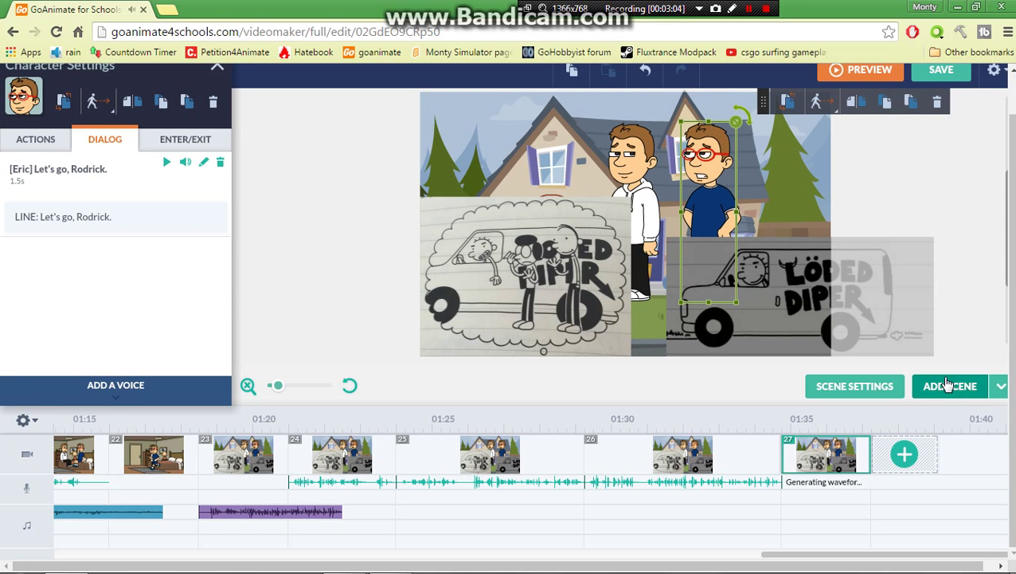
pyautogui.click(947, 387)
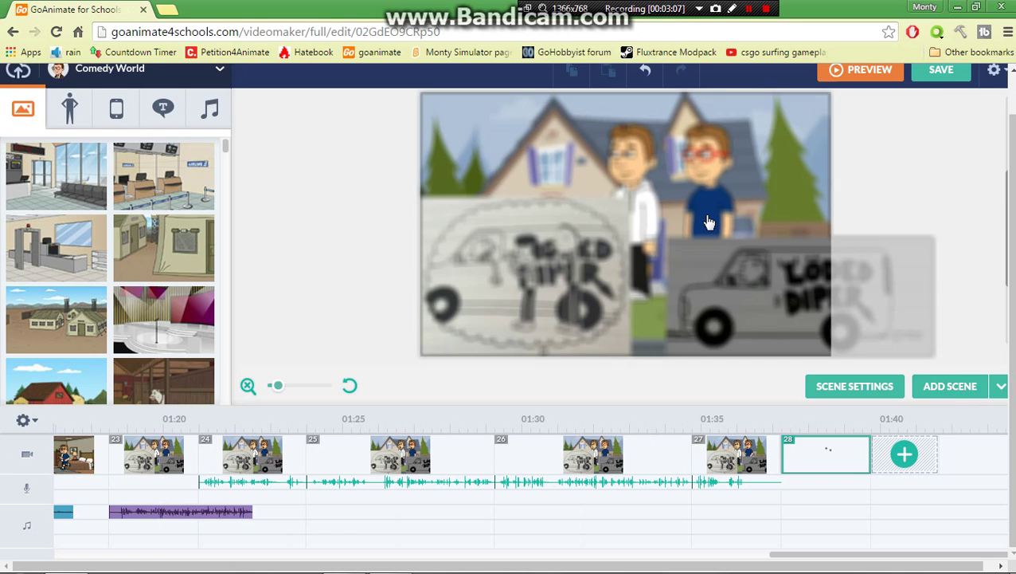
# Delete the blue-shirt character and the white-hoodie character from the new scene.
pyautogui.click(720, 134)
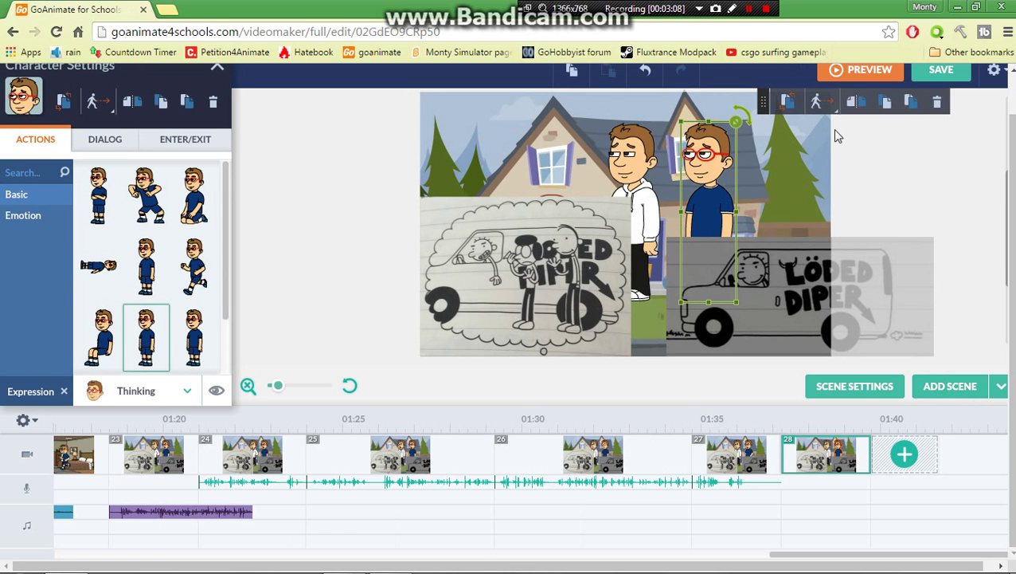
pyautogui.click(937, 102)
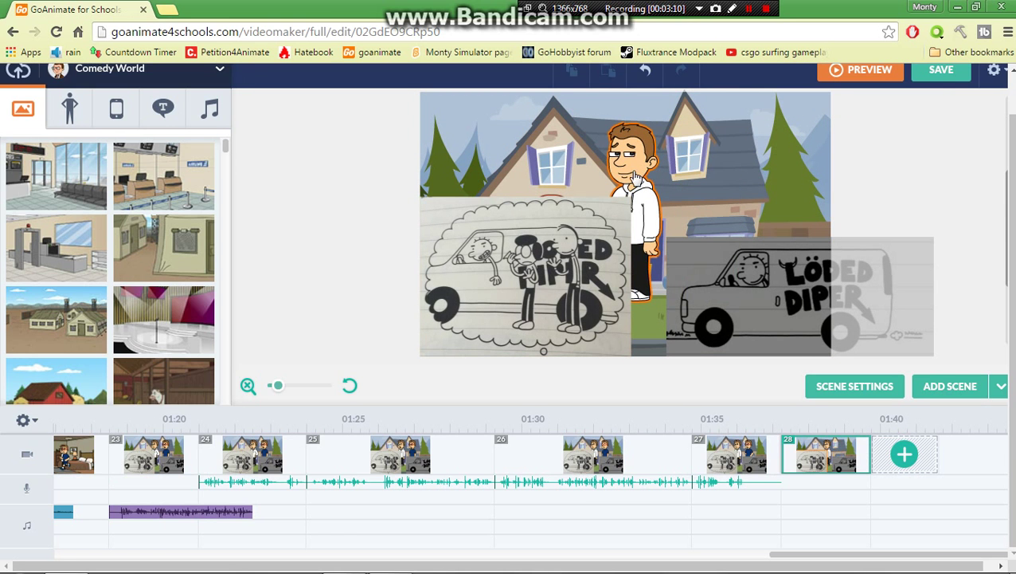
pyautogui.click(645, 171)
pyautogui.click(863, 104)
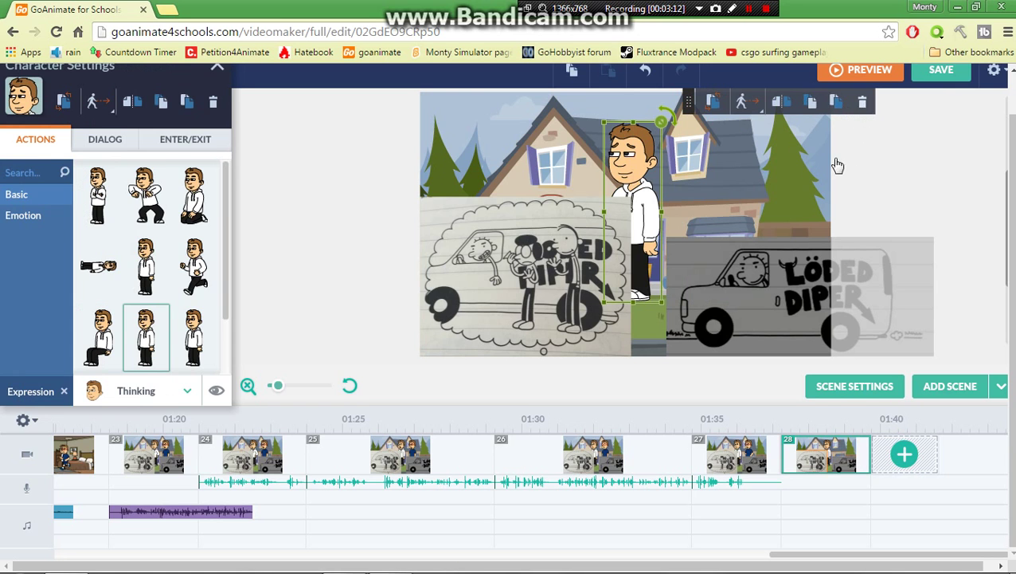
# Give the van drawing with the scalloped outline a Slide exit motion heading left, with a duration of 2.50 s.
pyautogui.click(538, 345)
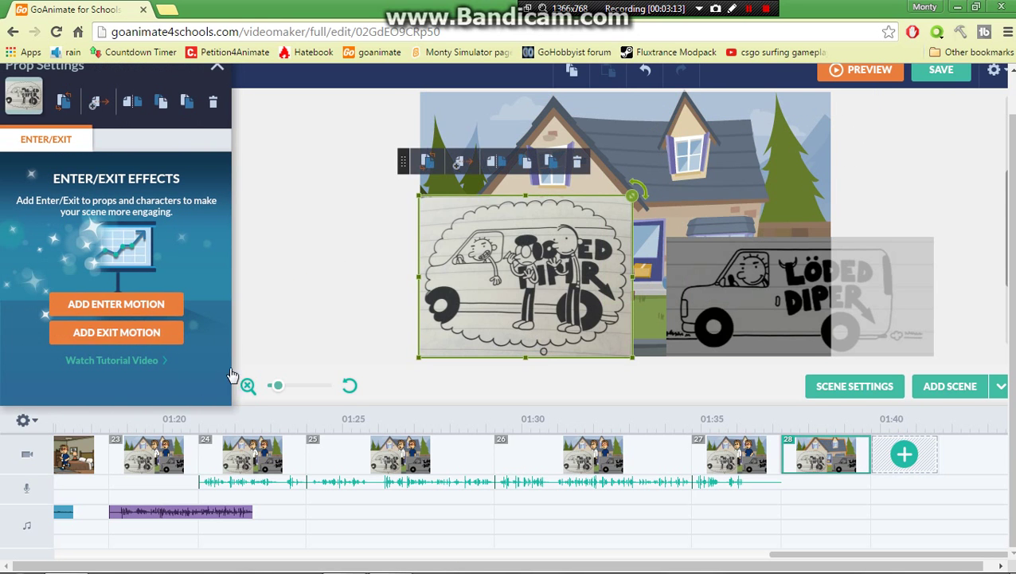
pyautogui.click(163, 339)
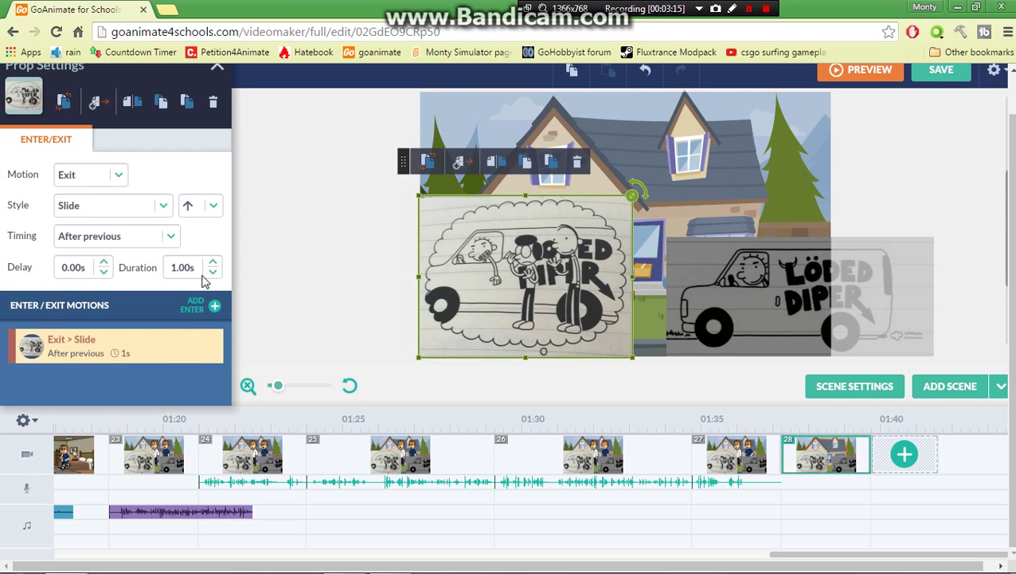
pyautogui.click(214, 204)
pyautogui.click(206, 289)
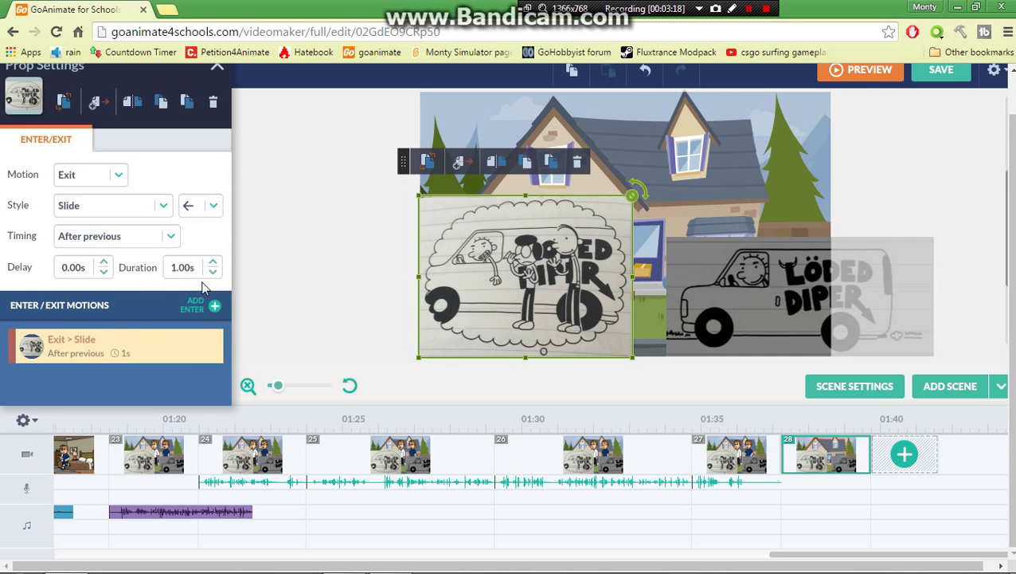
pyautogui.click(214, 262)
pyautogui.click(216, 263)
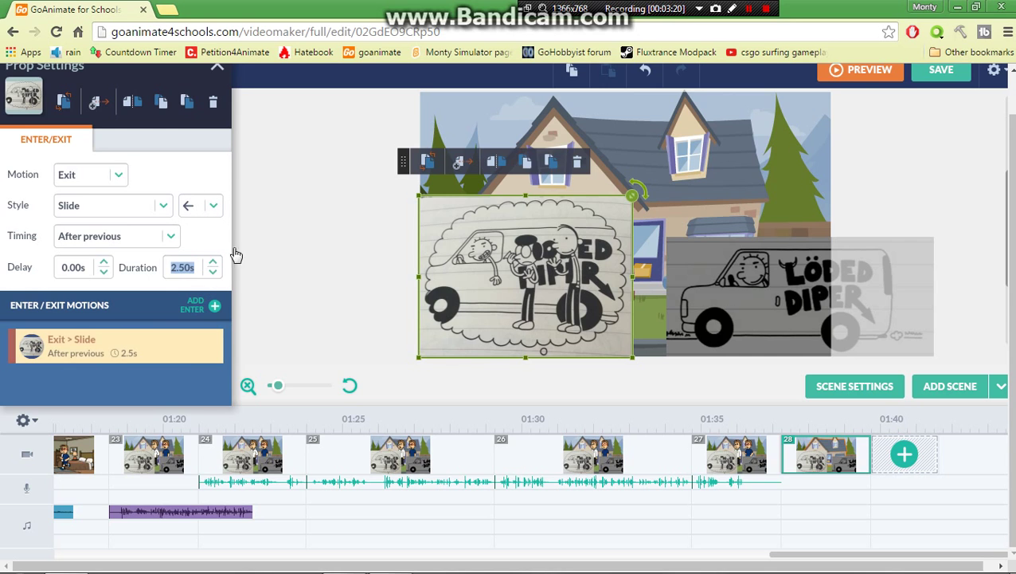
pyautogui.click(218, 66)
# Add the Car Rev sound effect to the van's exit scene and add another scene after it.
pyautogui.click(212, 106)
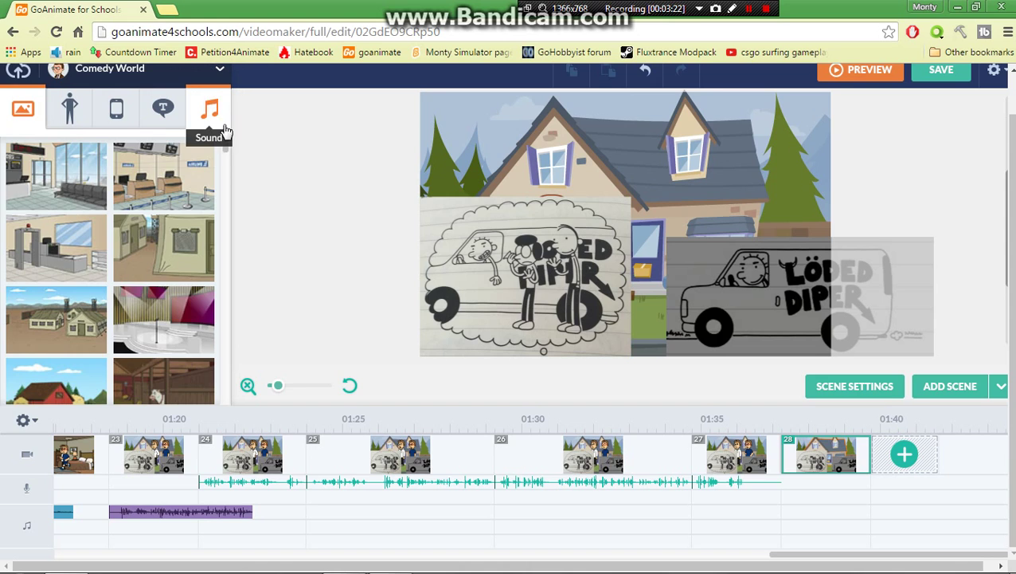
pyautogui.click(71, 195)
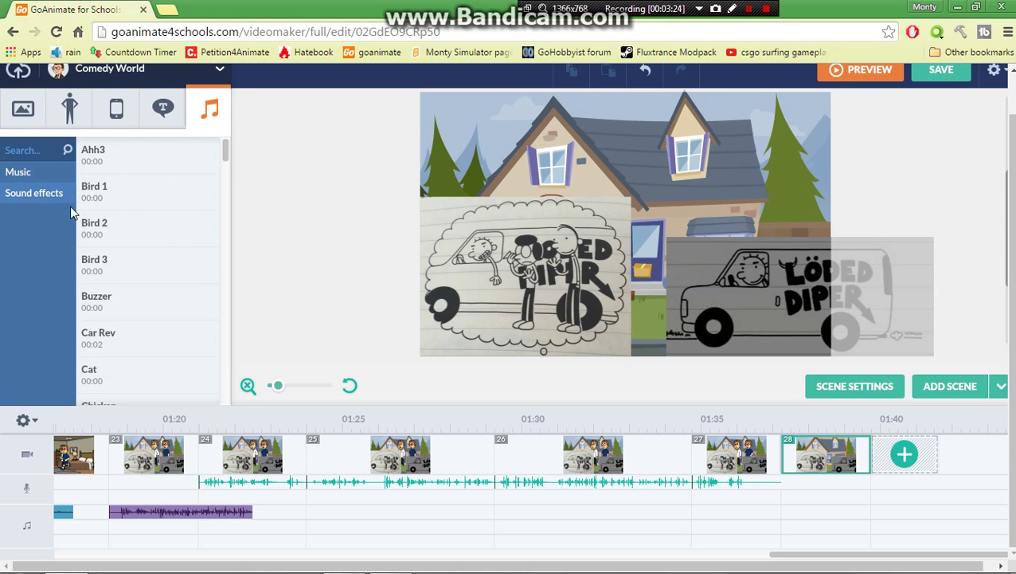
pyautogui.click(210, 341)
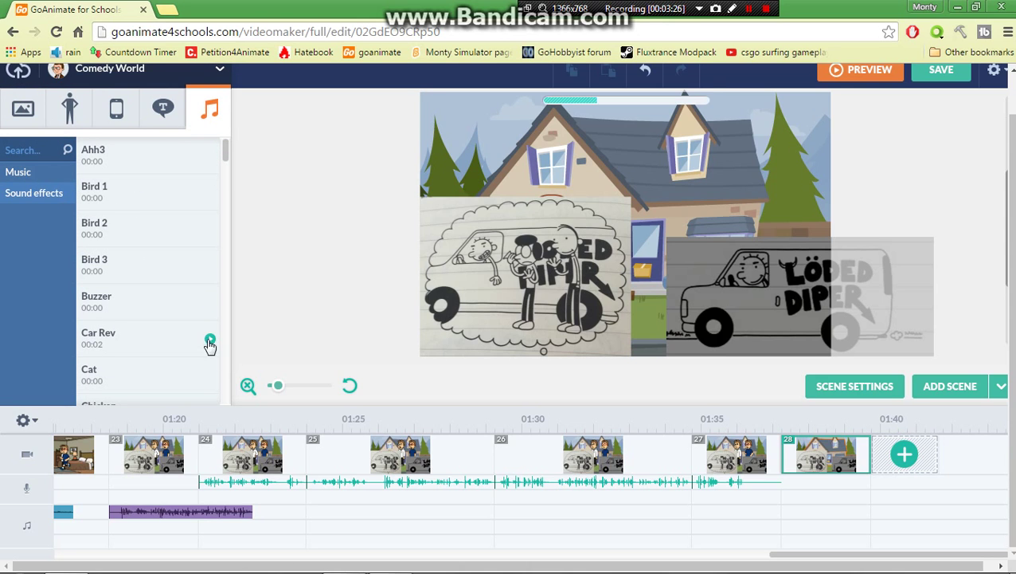
pyautogui.click(210, 341)
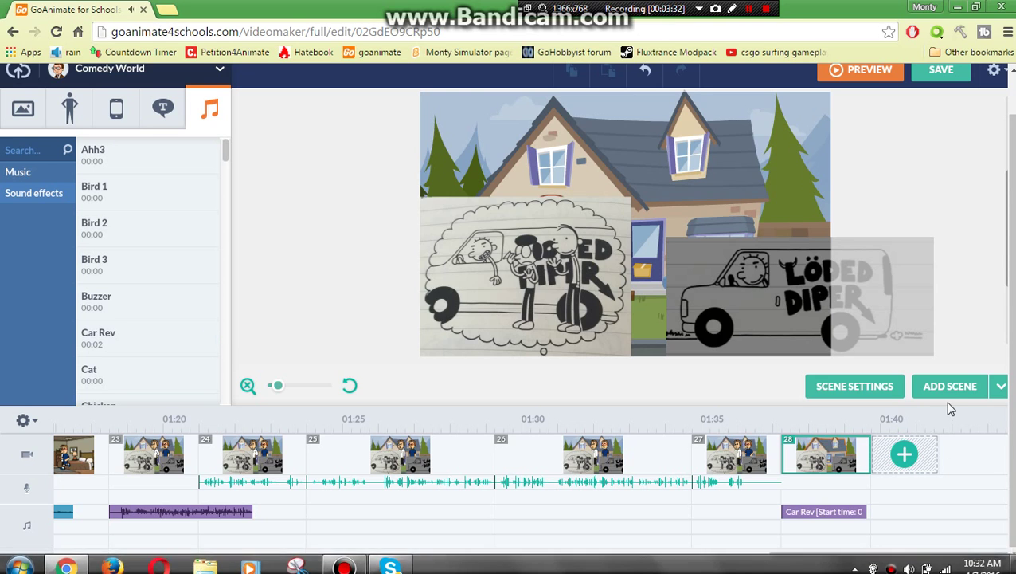
pyautogui.click(1002, 399)
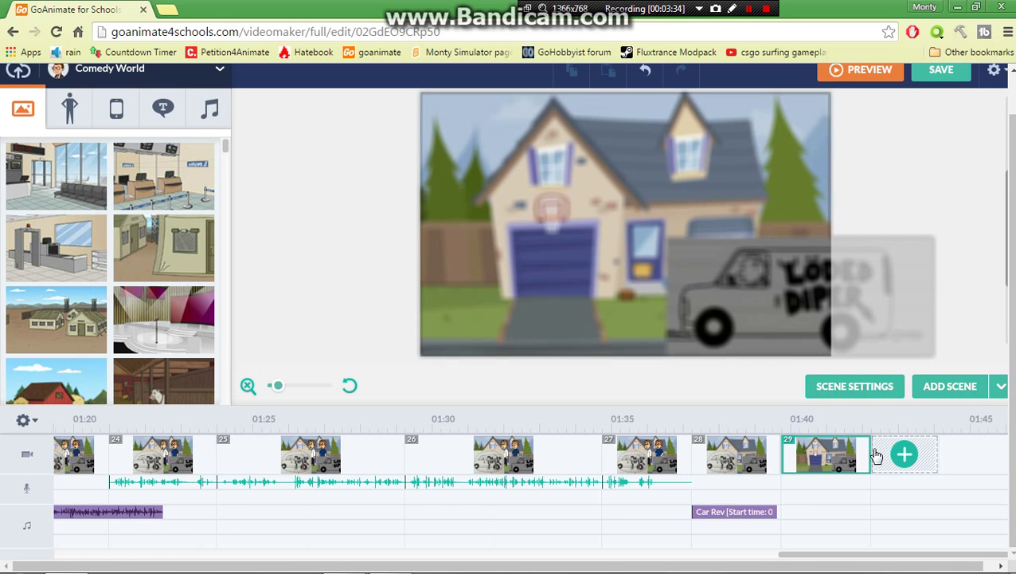
# Shorten the last van scene to about 1 second on the timeline and add a blank scene after it.
pyautogui.moveTo(864, 452); pyautogui.dragTo(812, 443)
pyautogui.click(997, 388)
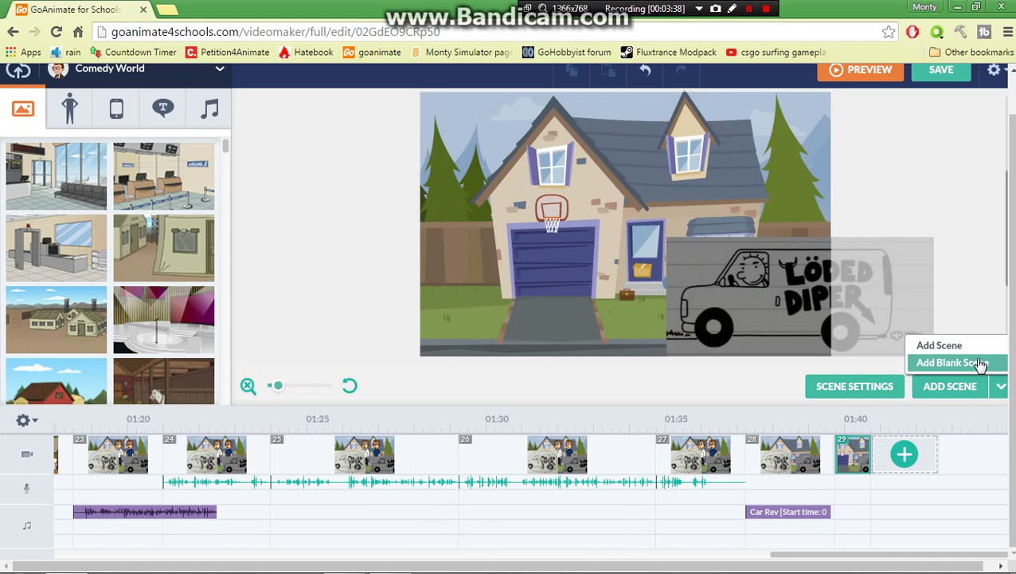
pyautogui.click(916, 361)
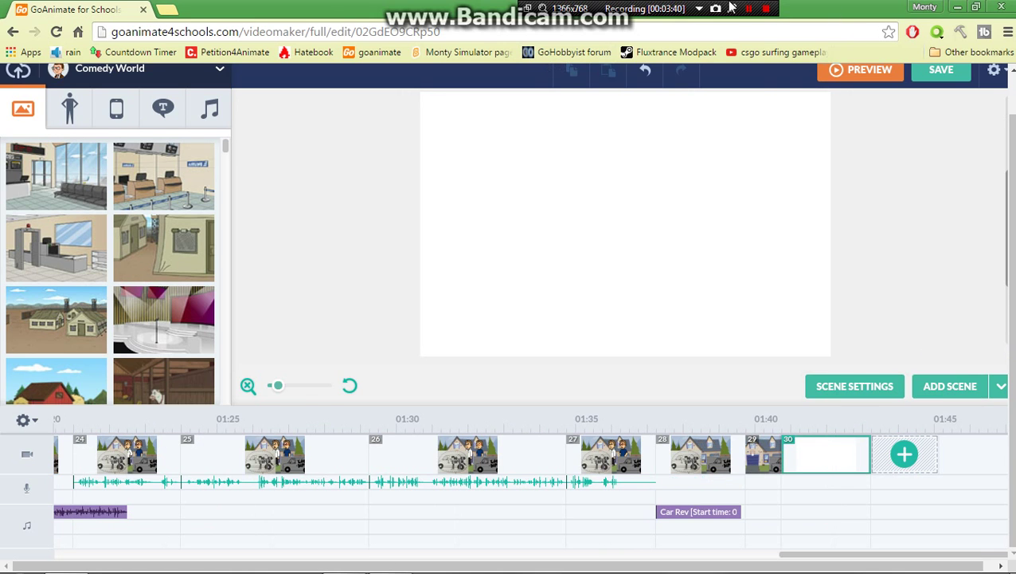
# Set the blank scene's backdrop to the library photo of the young man driving a van.
pyautogui.click(120, 70)
pyautogui.moveTo(190, 300)
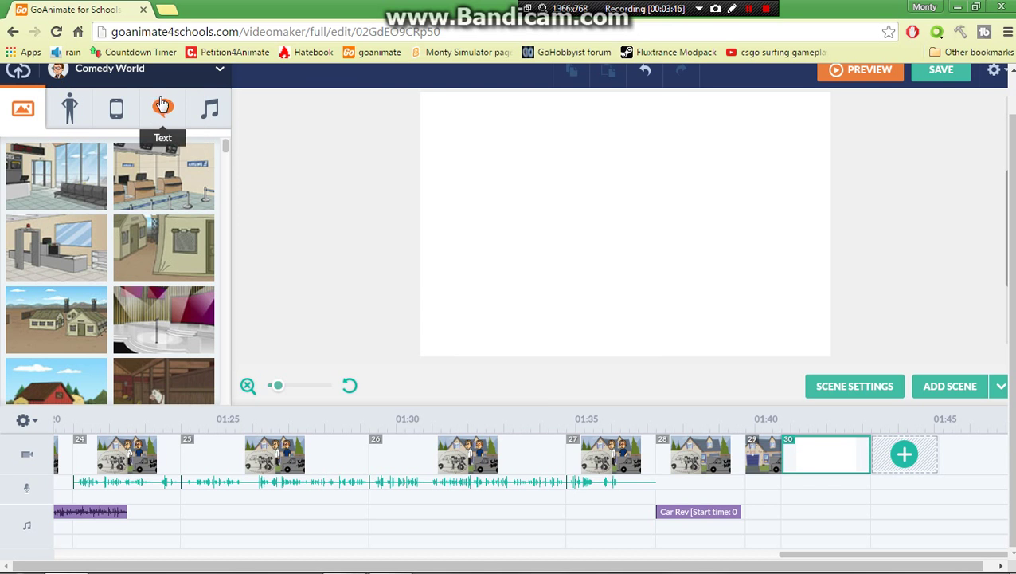
pyautogui.click(148, 73)
pyautogui.click(161, 243)
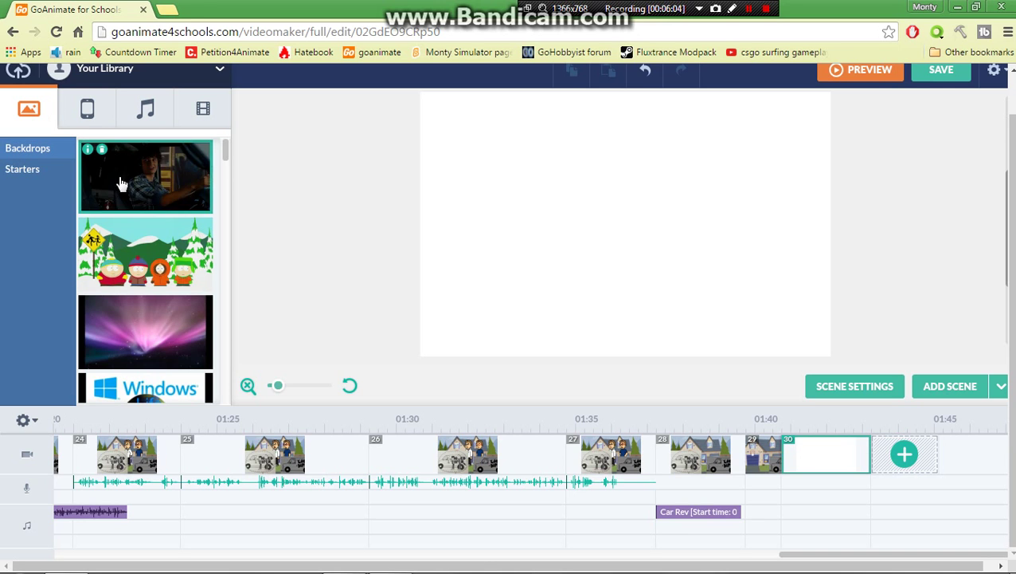
pyautogui.moveTo(118, 181); pyautogui.dragTo(660, 209)
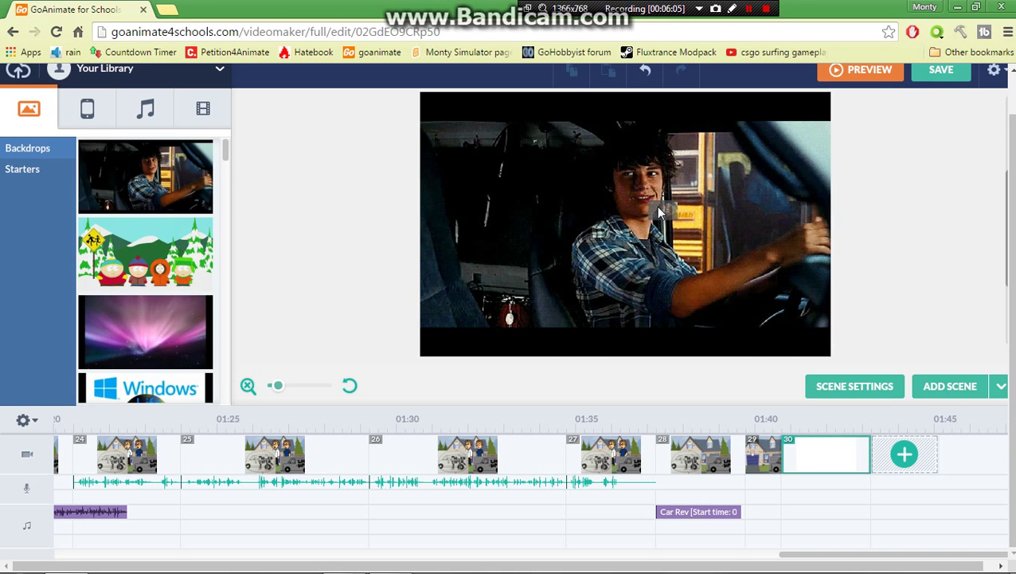
# Add the Comedy World custom character with red glasses and a blue shirt to the driving scene.
pyautogui.click(101, 73)
pyautogui.click(99, 104)
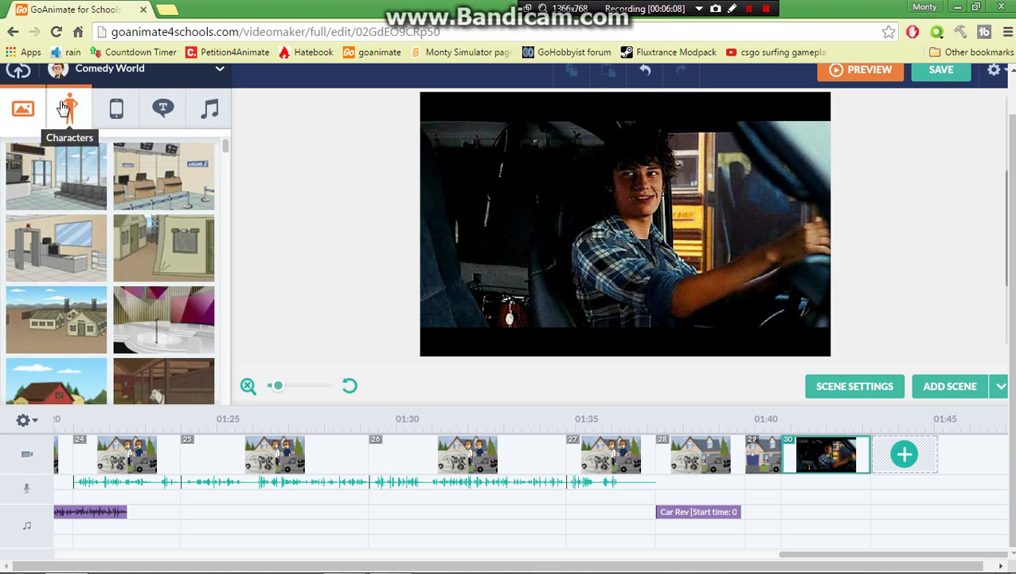
pyautogui.click(70, 109)
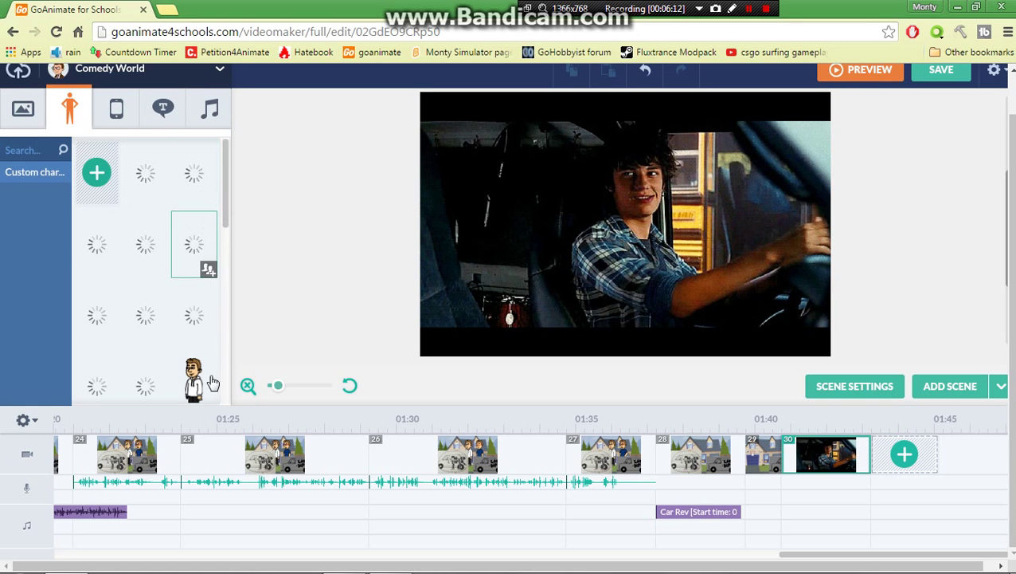
pyautogui.scroll(-1, 224, 235)
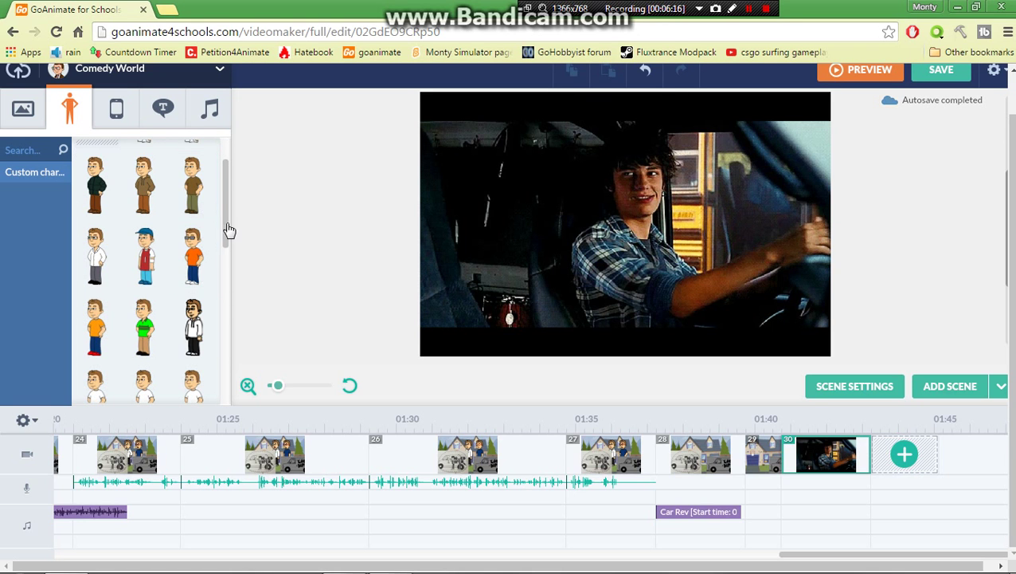
pyautogui.moveTo(227, 230); pyautogui.dragTo(220, 275)
pyautogui.moveTo(94, 341); pyautogui.dragTo(456, 302)
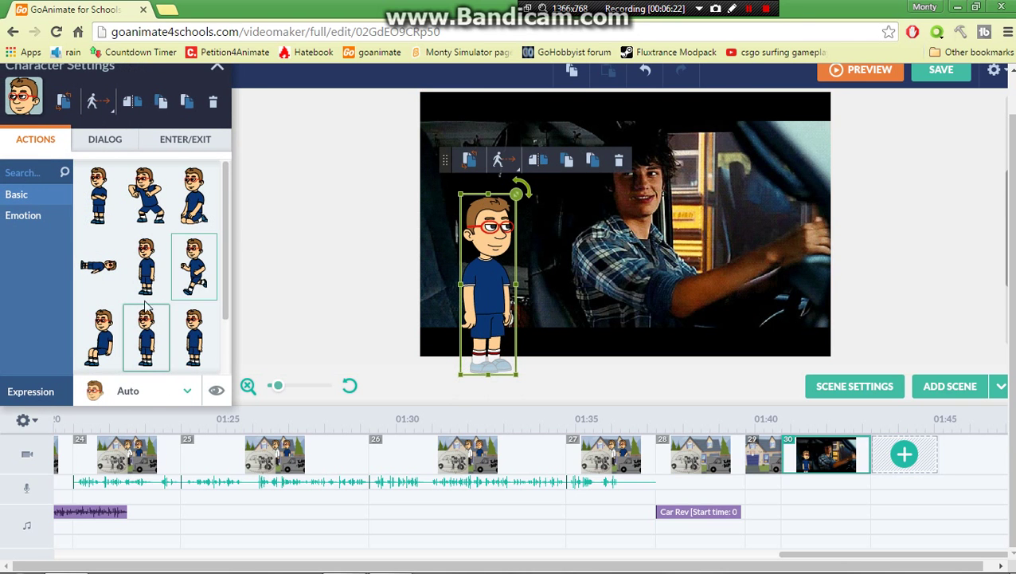
# Give the blue-shirt character the sitting pose, enlarge him and place him at the left edge of the van interior.
pyautogui.click(99, 336)
pyautogui.moveTo(487, 278); pyautogui.dragTo(445, 263)
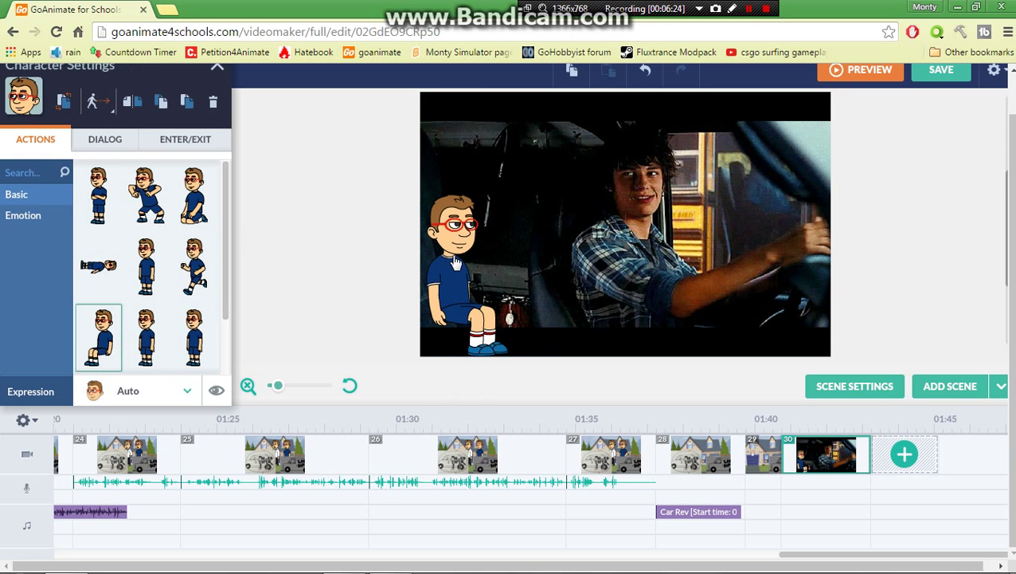
pyautogui.moveTo(508, 197); pyautogui.dragTo(490, 255)
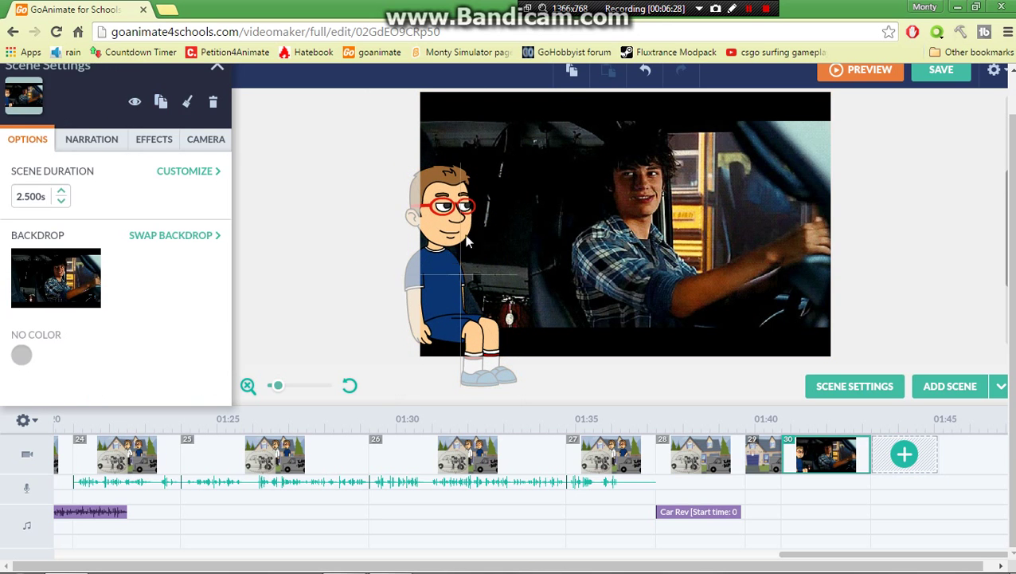
pyautogui.click(487, 256)
pyautogui.moveTo(519, 164); pyautogui.dragTo(515, 168)
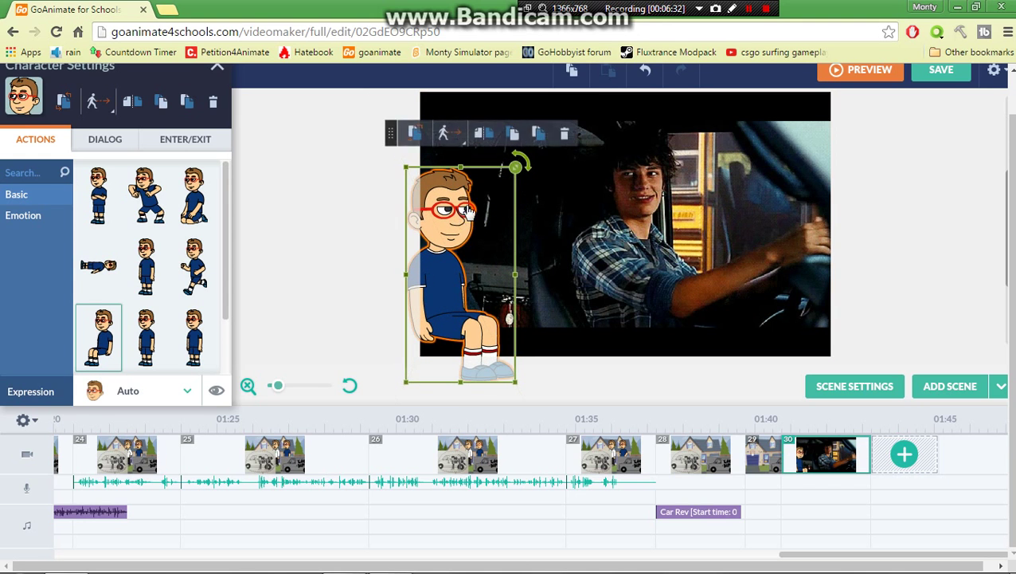
pyautogui.moveTo(502, 206); pyautogui.dragTo(515, 191)
pyautogui.click(329, 167)
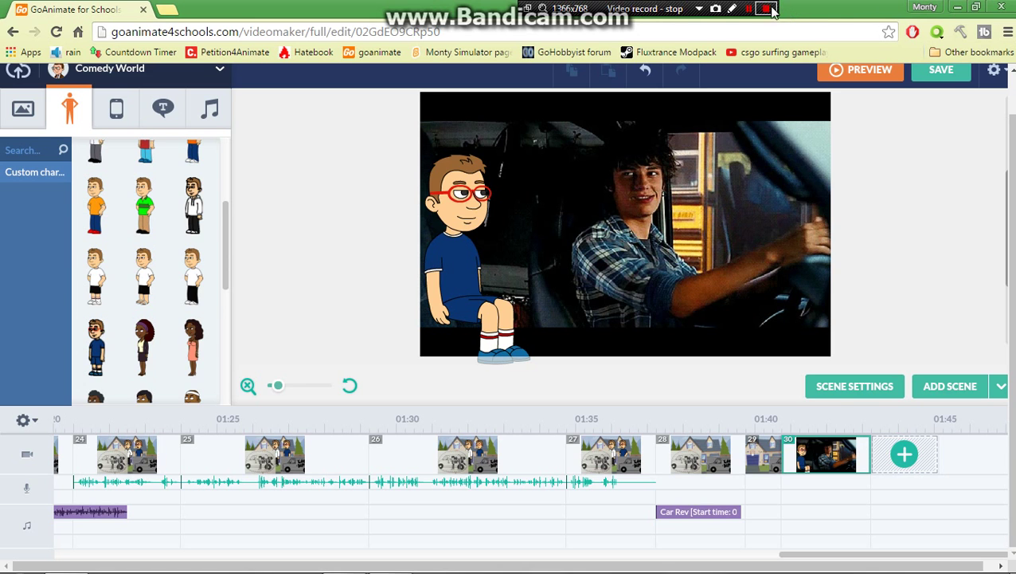
pyautogui.click(504, 476)
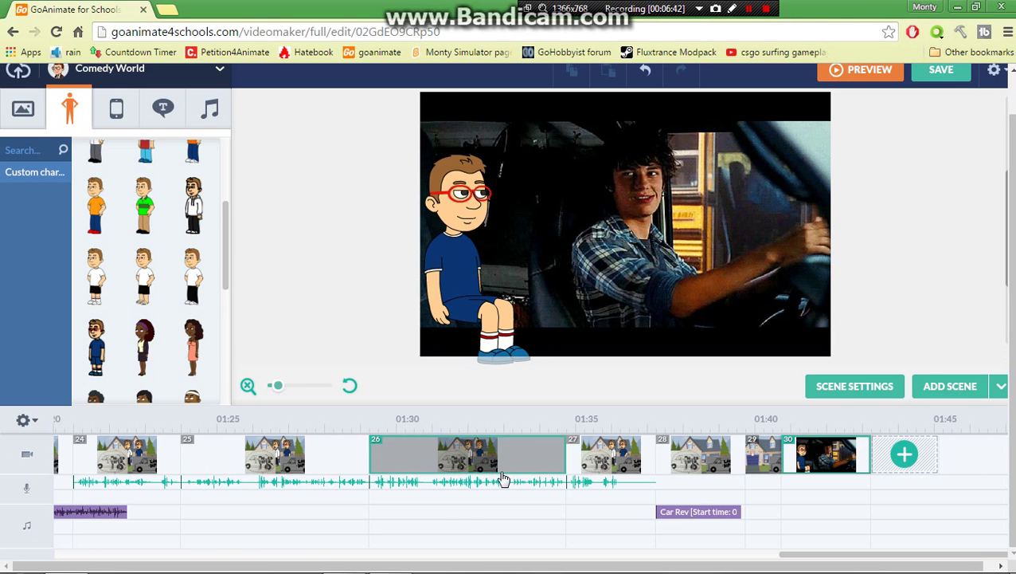
pyautogui.click(459, 516)
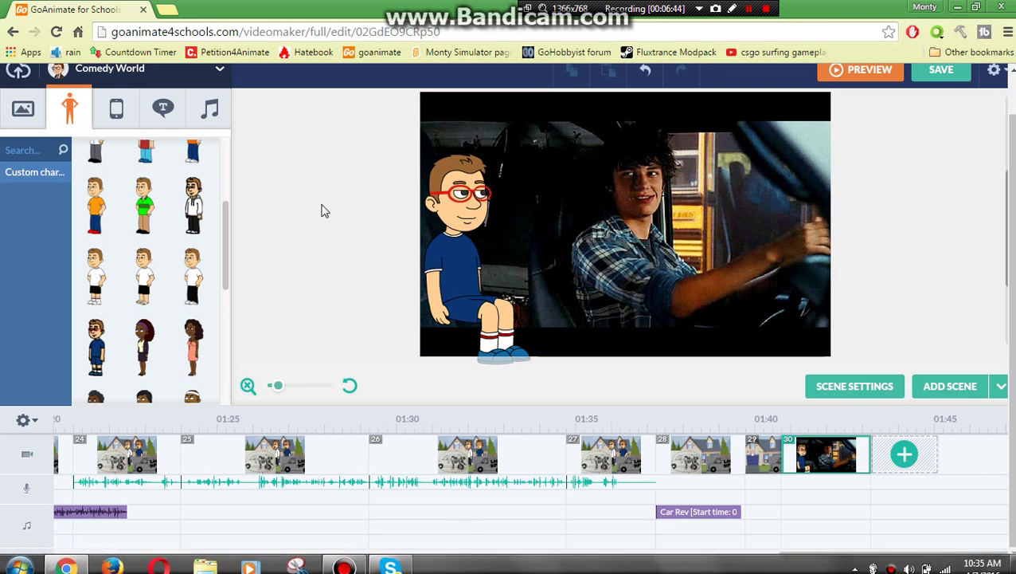
# Generate the text-to-speech line "Are we going somewhere today?" in the Eric voice and attach it to the seated character.
pyautogui.click(474, 230)
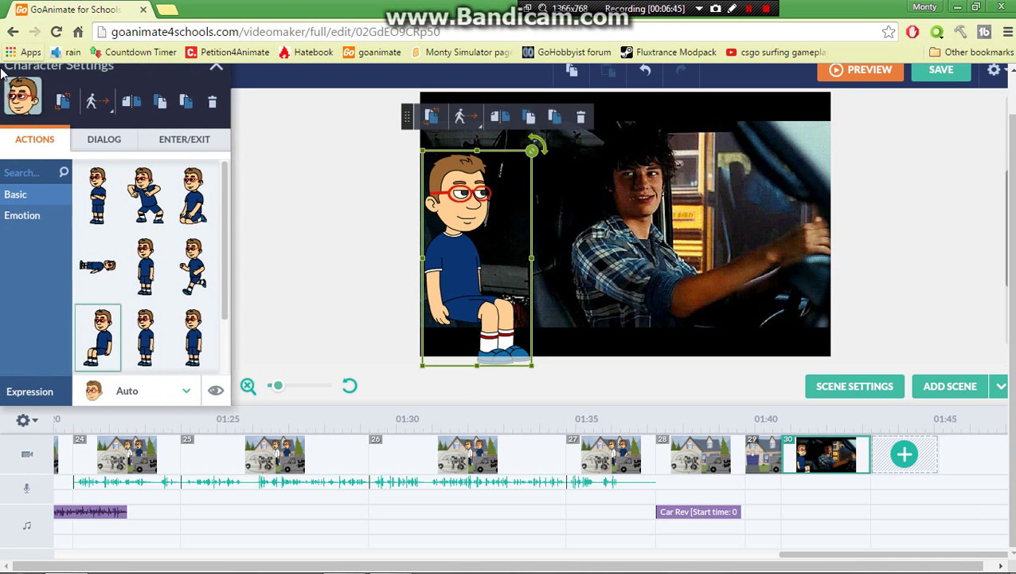
pyautogui.click(99, 137)
pyautogui.click(127, 341)
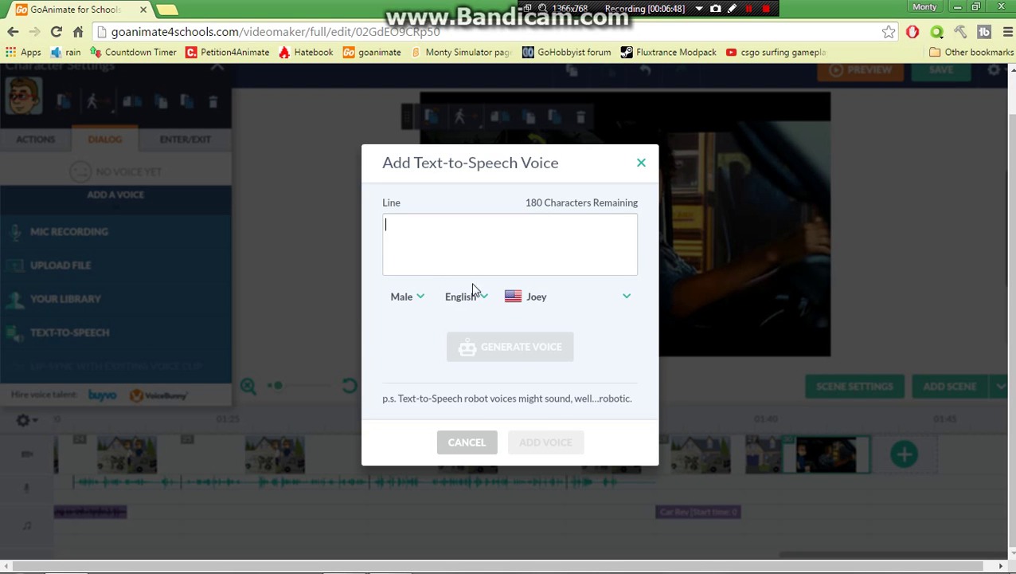
pyautogui.click(542, 301)
pyautogui.click(544, 367)
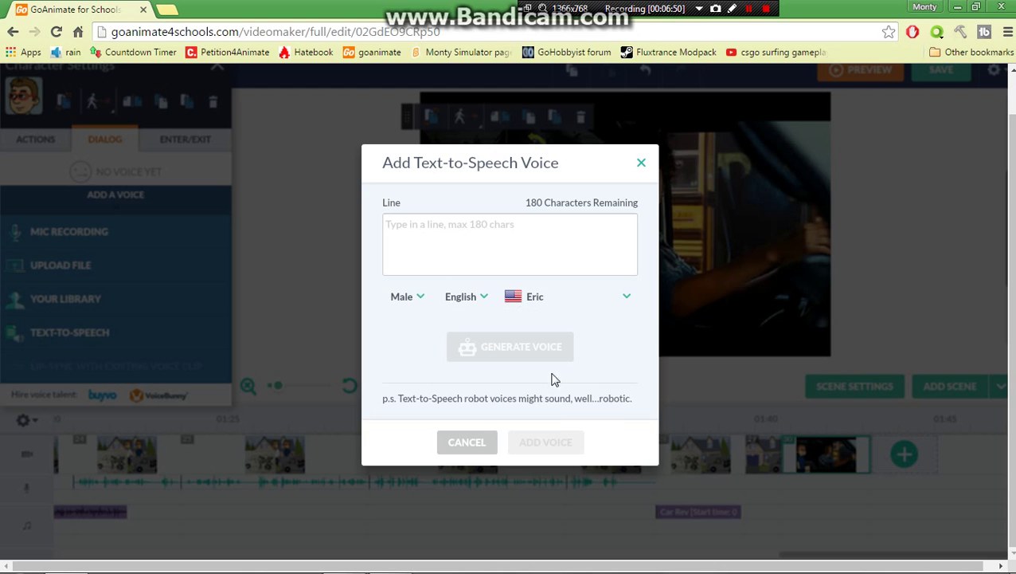
pyautogui.click(390, 224)
pyautogui.write('A')
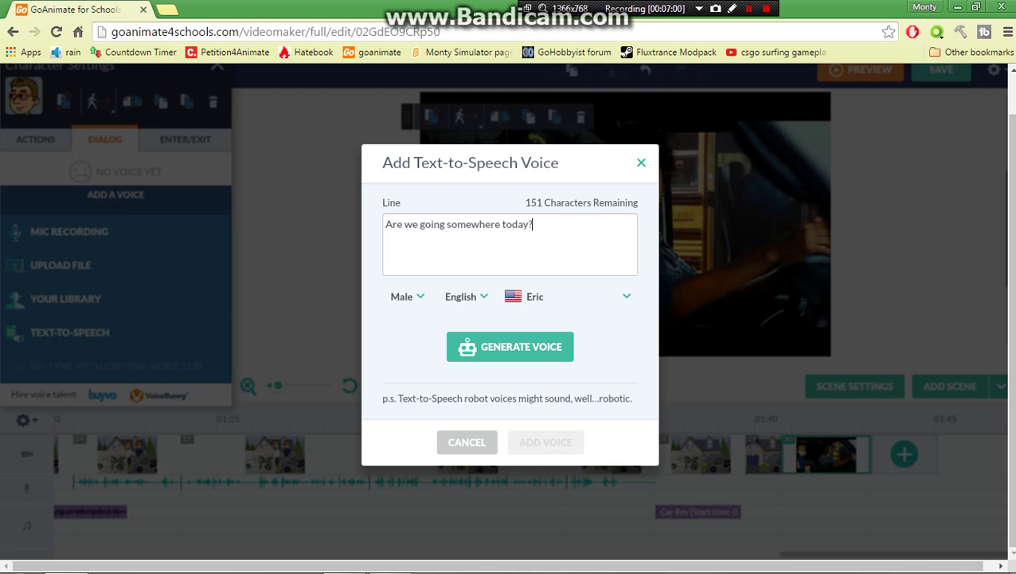
pyautogui.click(546, 344)
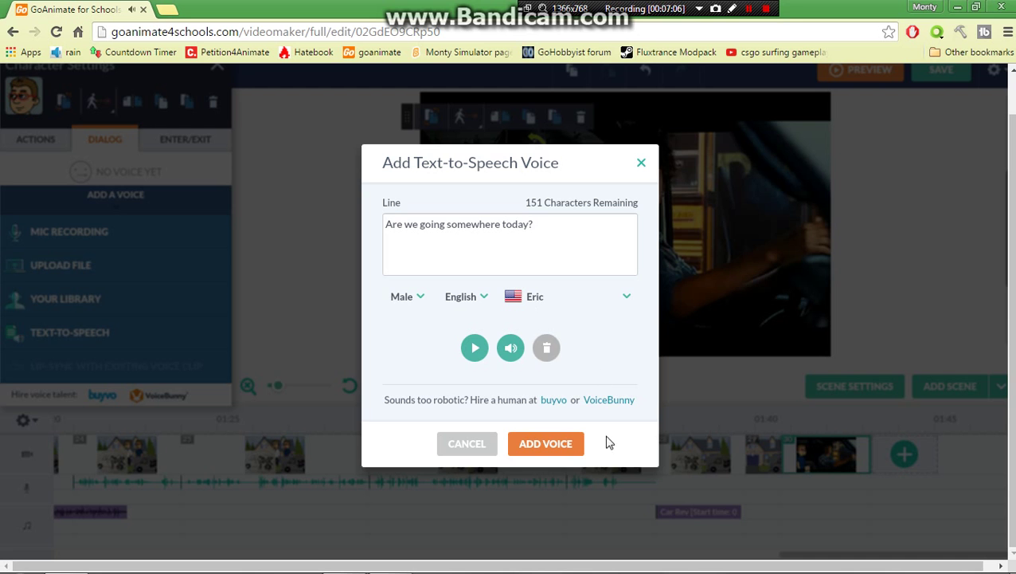
pyautogui.click(582, 444)
# Add a new scene and give it the text-to-speech narration "You are going 62 mph." in the Brian voice.
pyautogui.click(908, 397)
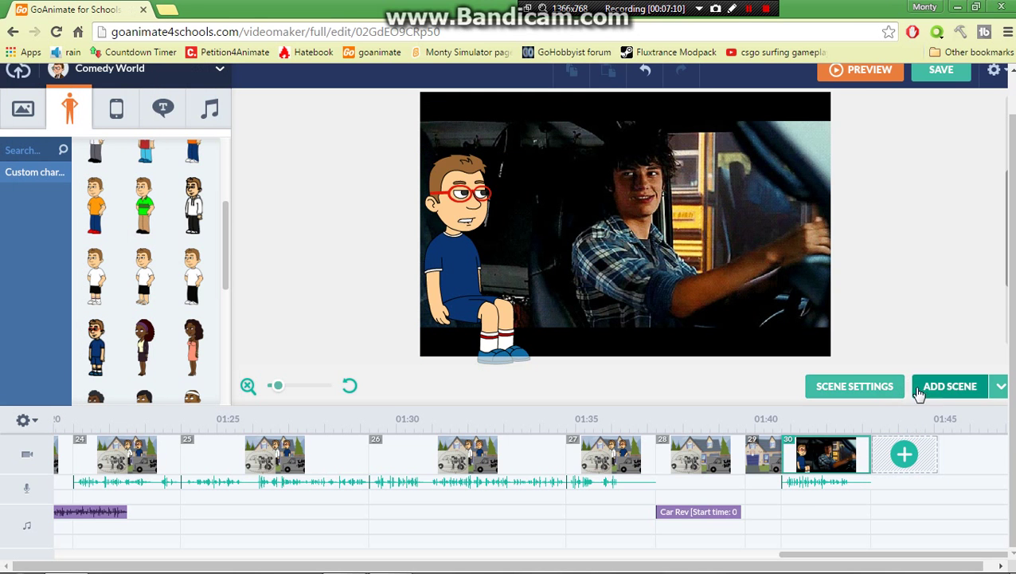
pyautogui.click(921, 392)
pyautogui.click(853, 387)
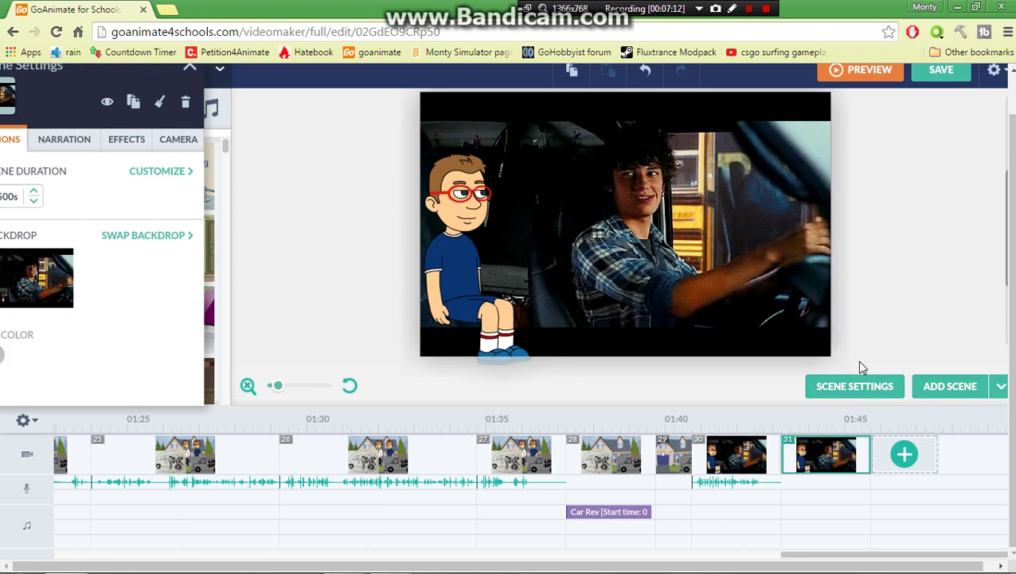
pyautogui.click(83, 144)
pyautogui.click(128, 368)
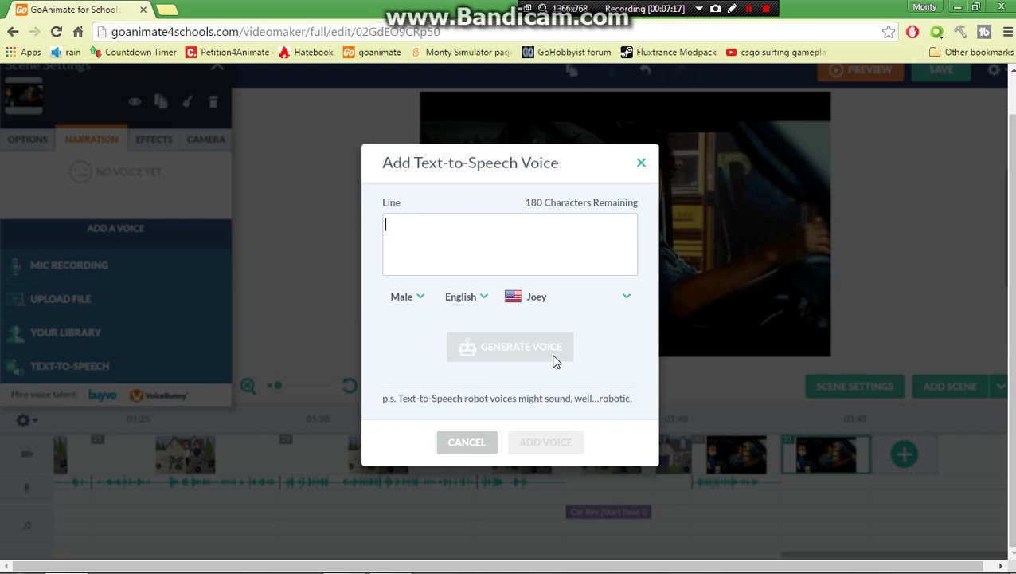
pyautogui.click(571, 295)
pyautogui.click(557, 326)
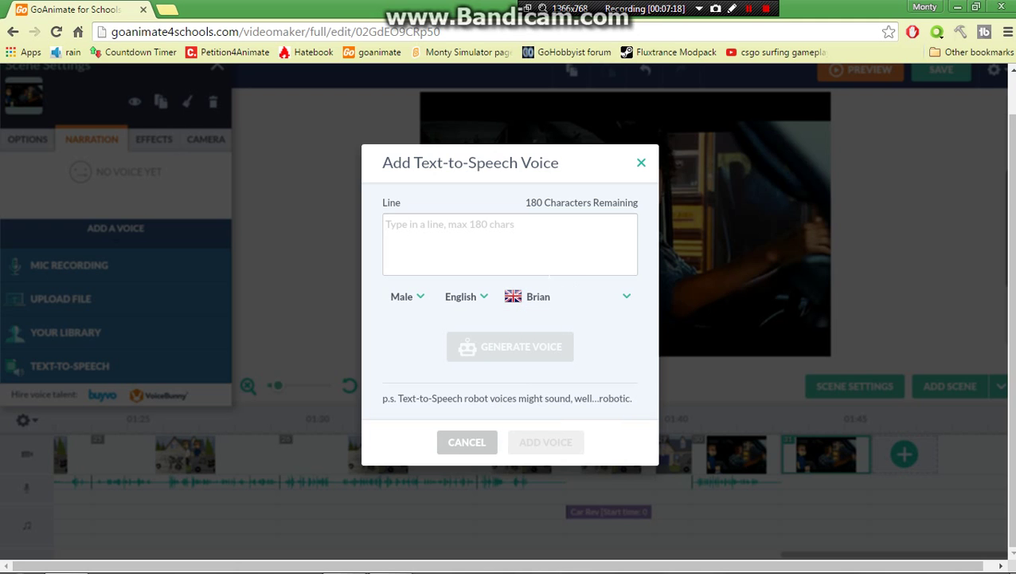
pyautogui.write('Y')
pyautogui.press('BackSpace')
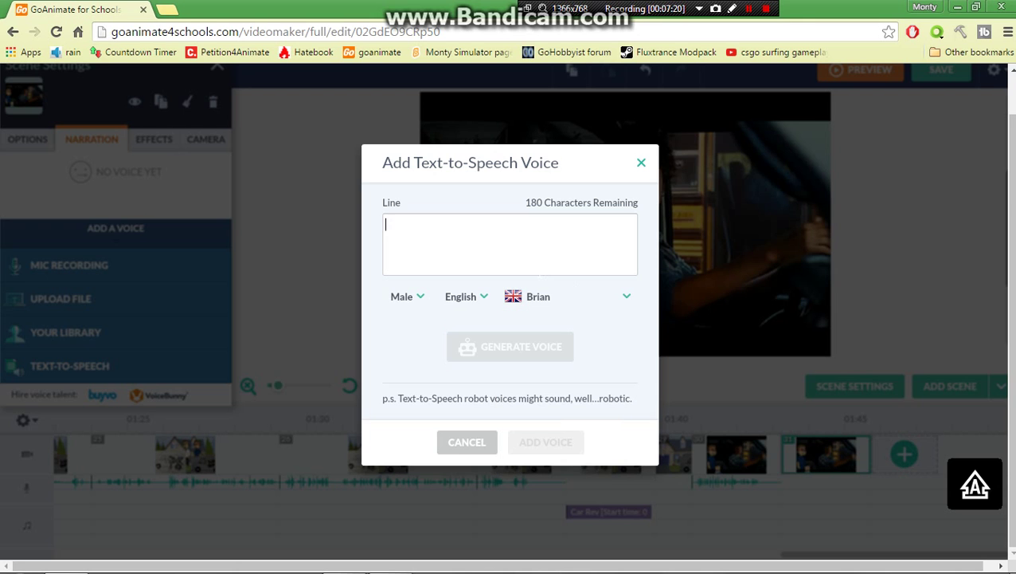
pyautogui.write('Yp')
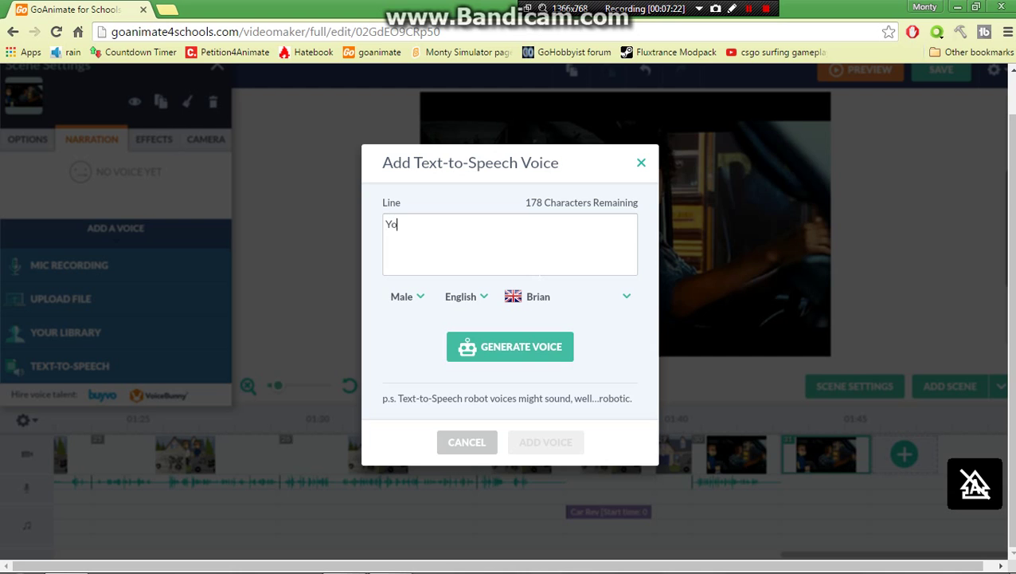
pyautogui.write('u are going 62 mph.')
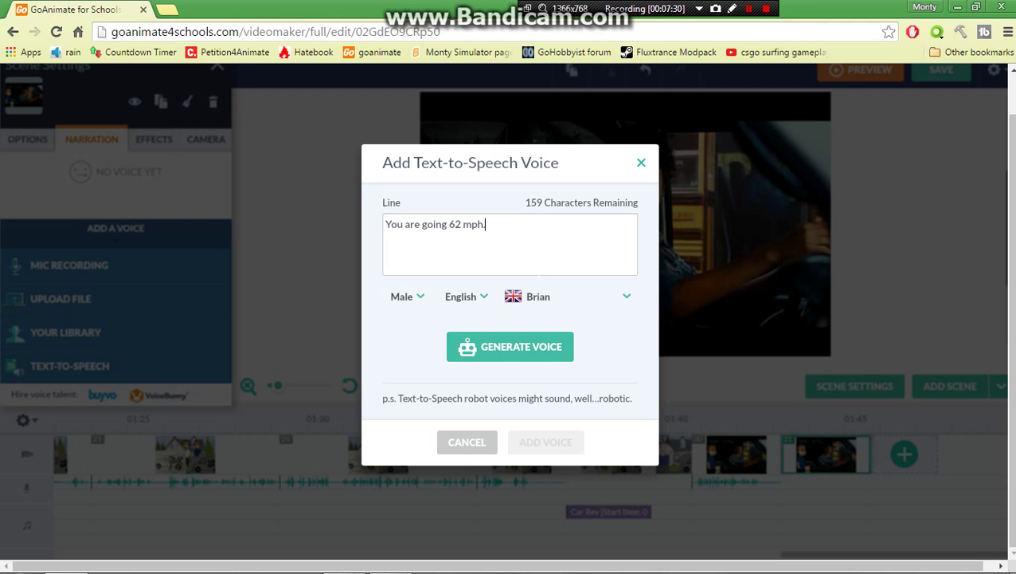
pyautogui.click(517, 347)
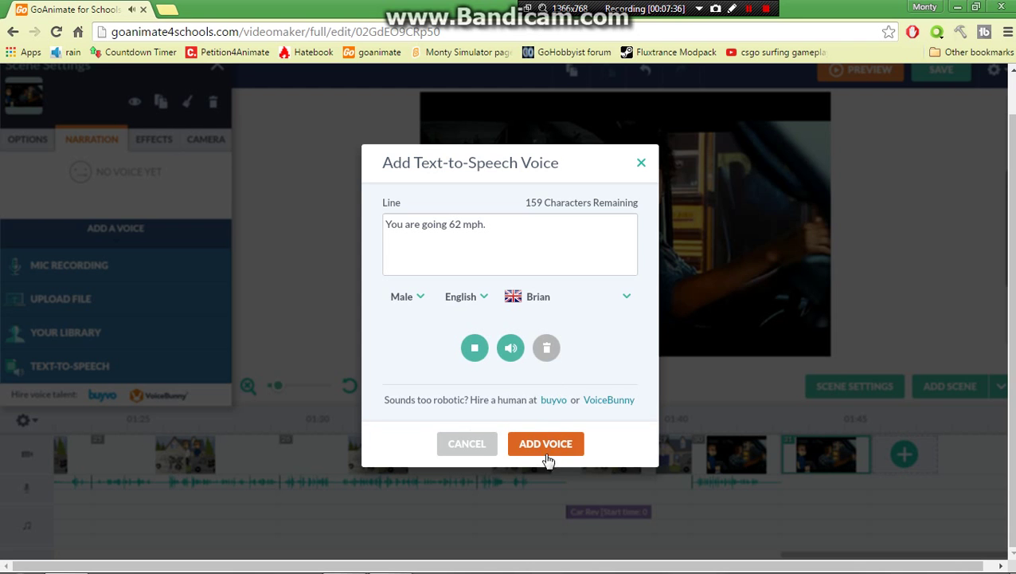
pyautogui.click(535, 460)
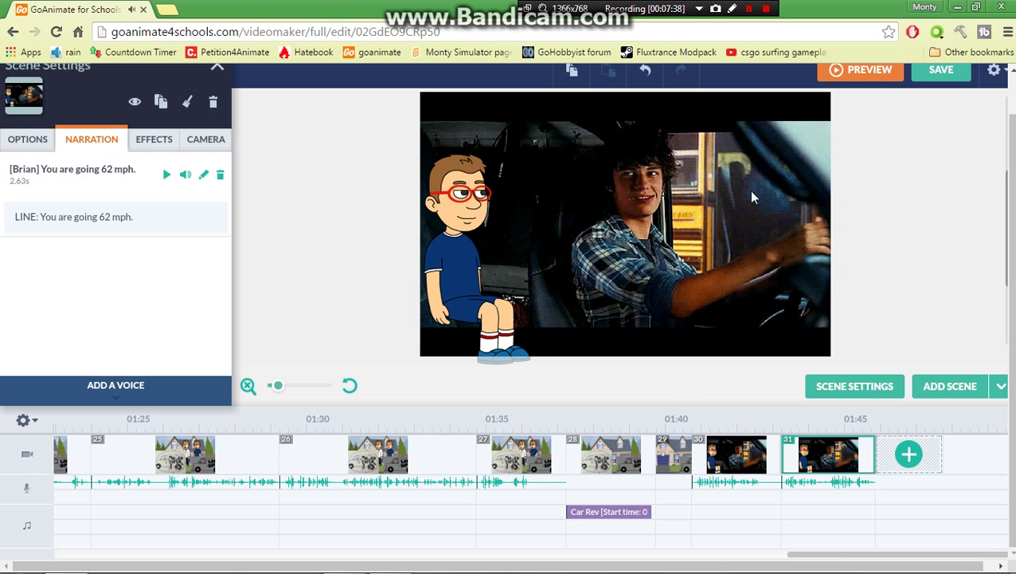
# Add another scene and give its seated character the Eric text-to-speech line "Shut up, GPS.".
pyautogui.click(941, 390)
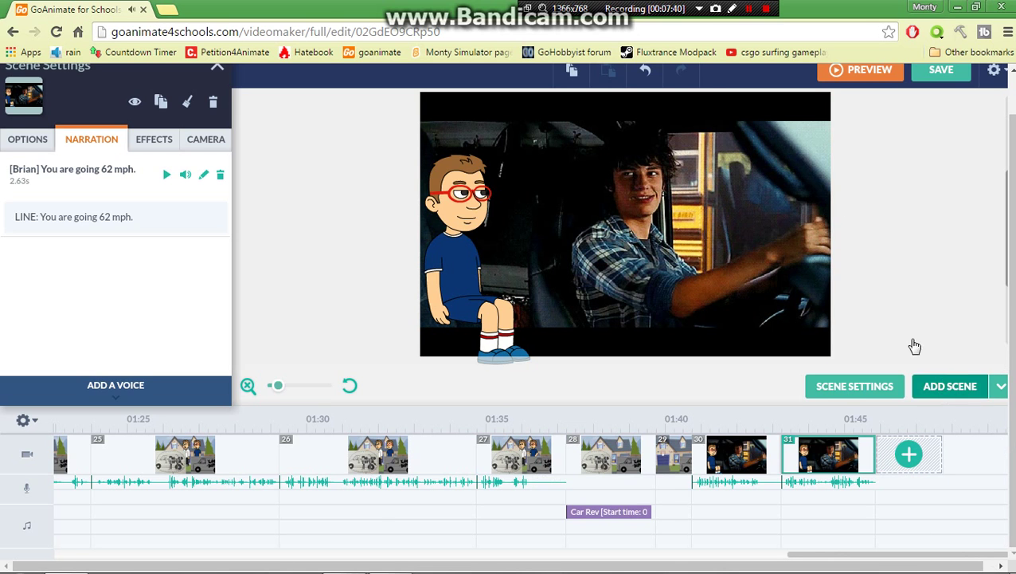
pyautogui.click(494, 231)
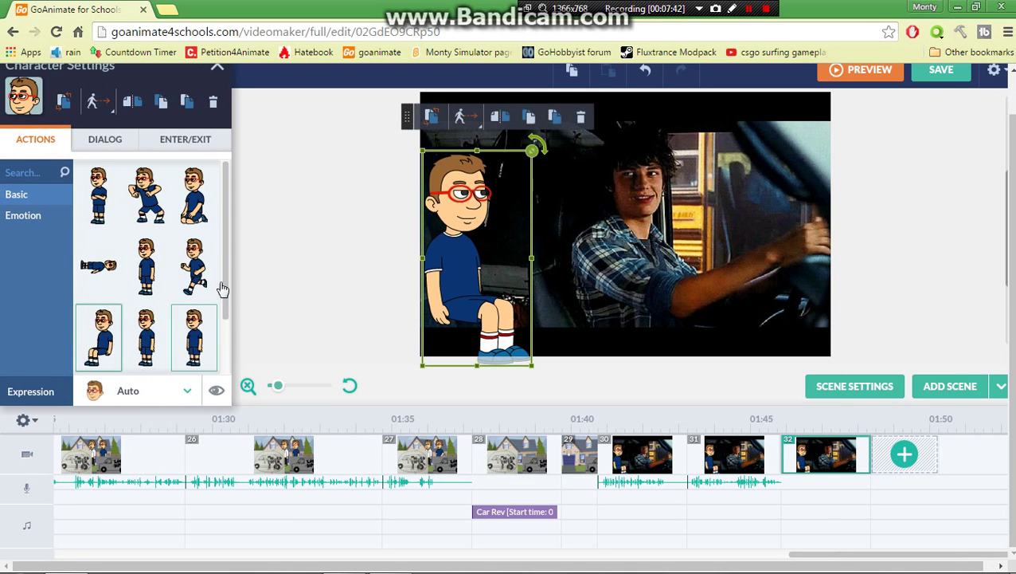
pyautogui.click(102, 146)
pyautogui.click(142, 336)
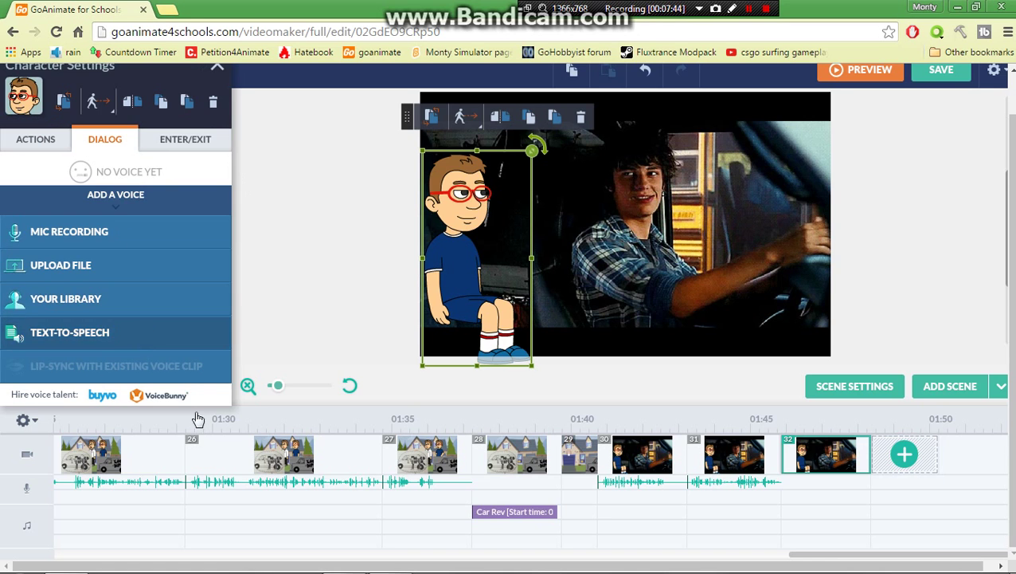
pyautogui.write('Shut up, GPS.')
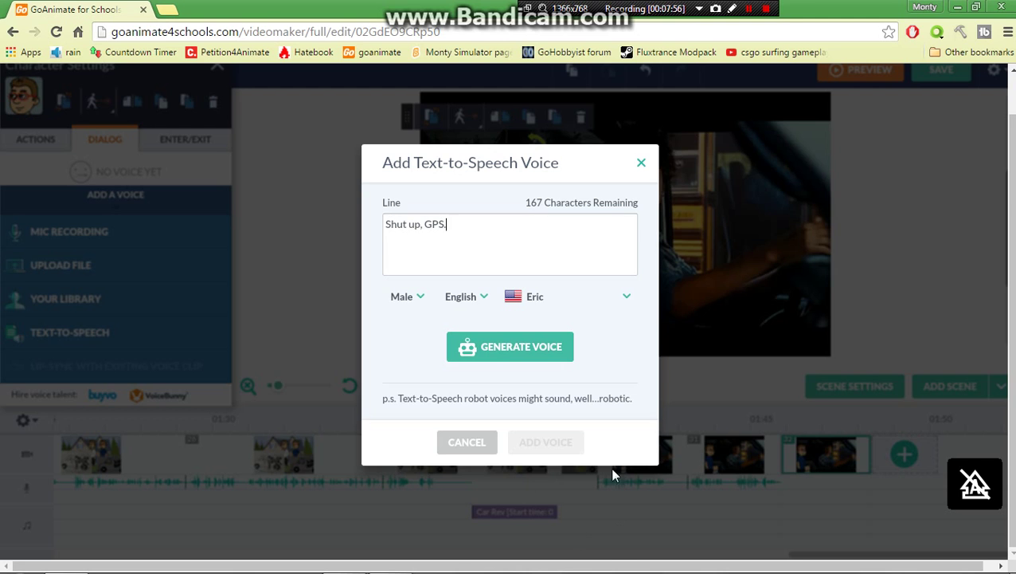
pyautogui.click(516, 359)
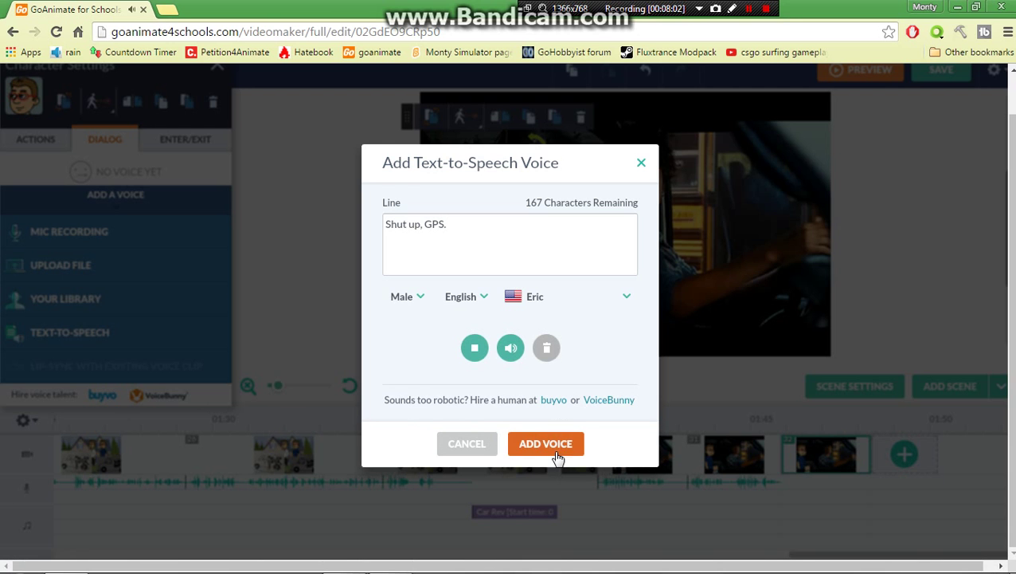
pyautogui.click(546, 444)
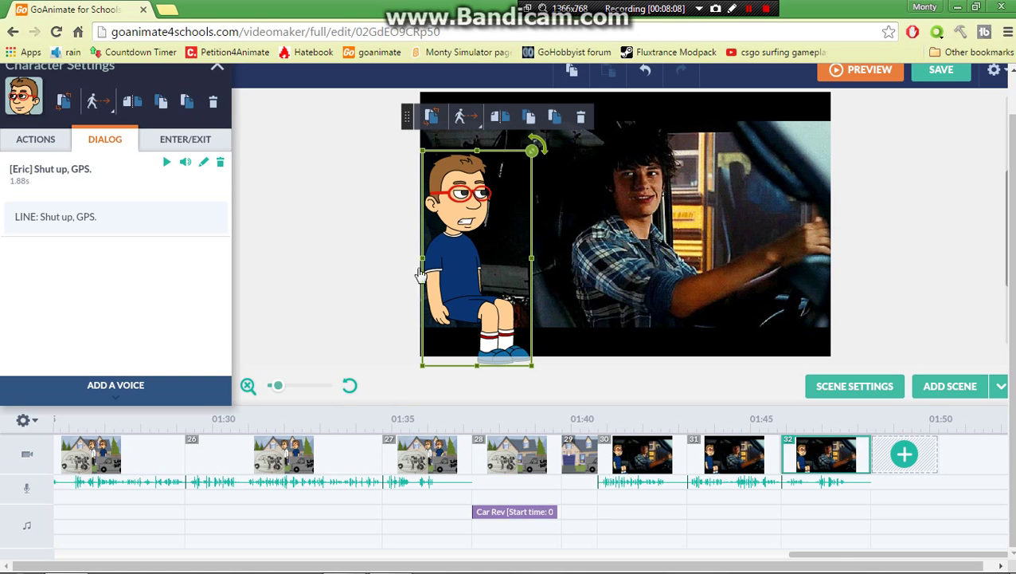
# Add a new scene and place the white-hoodie character in the van interior.
pyautogui.click(311, 161)
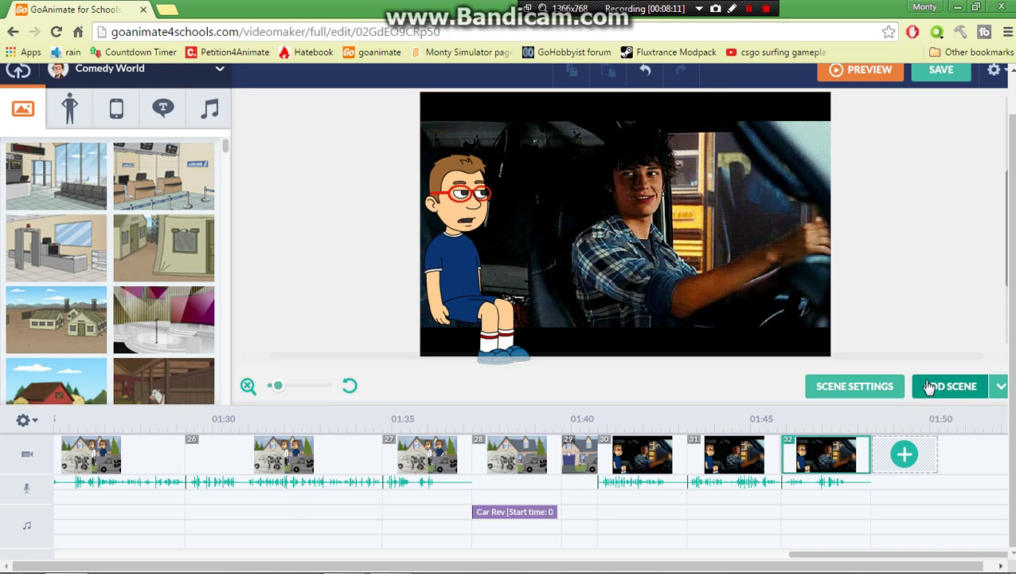
pyautogui.click(69, 108)
pyautogui.moveTo(140, 209); pyautogui.dragTo(695, 215)
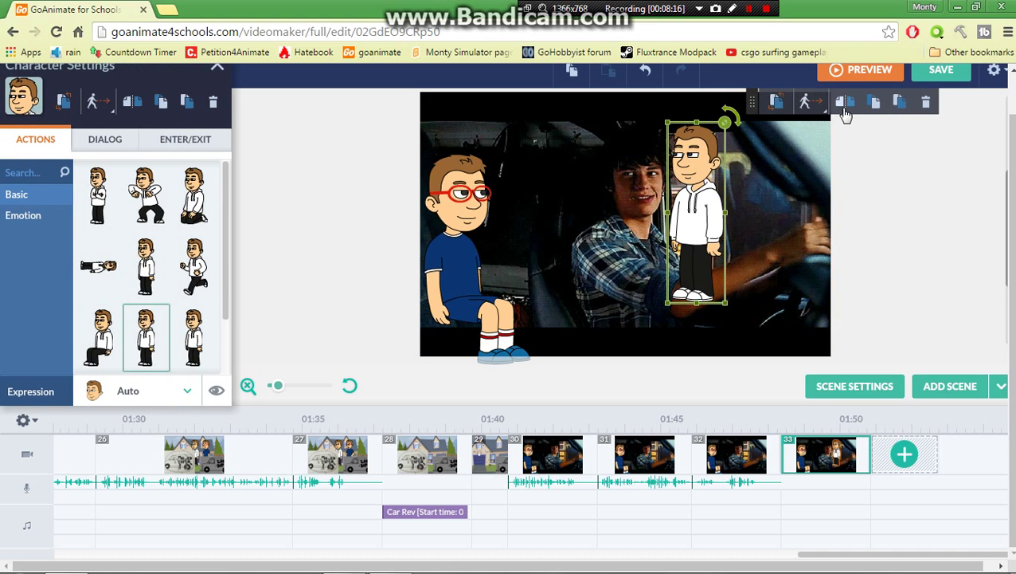
# Give the white-hoodie character the sitting pose, enlarge him and move him between the blue-shirt character and the driver.
pyautogui.click(98, 338)
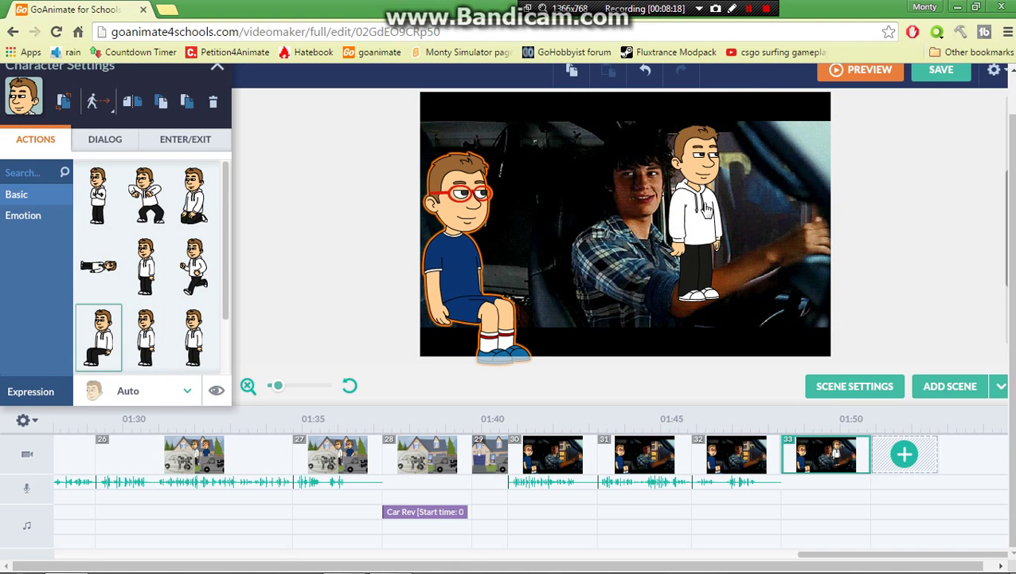
pyautogui.click(705, 208)
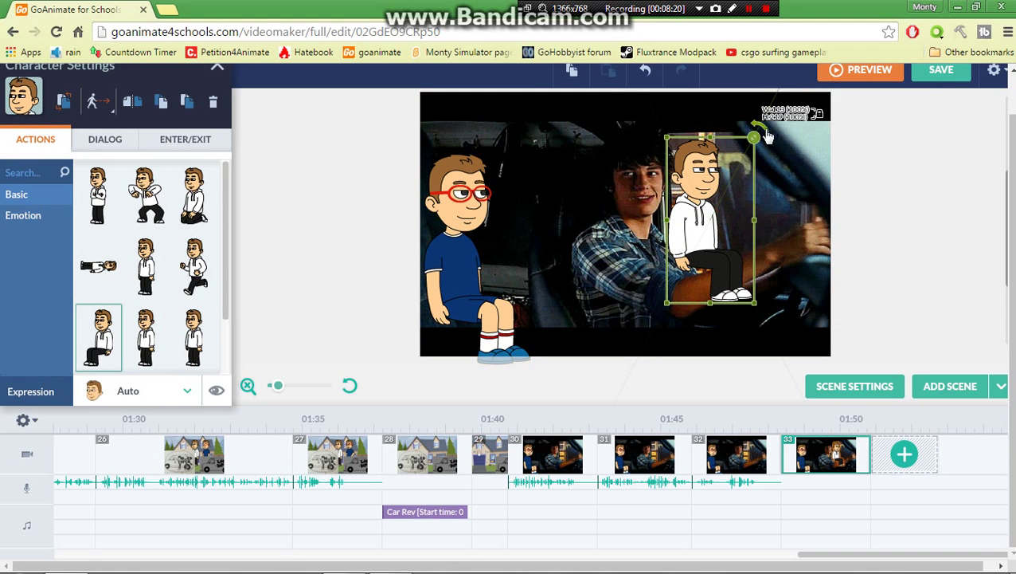
pyautogui.moveTo(757, 134); pyautogui.dragTo(771, 103)
pyautogui.moveTo(705, 231); pyautogui.dragTo(580, 249)
pyautogui.click(301, 204)
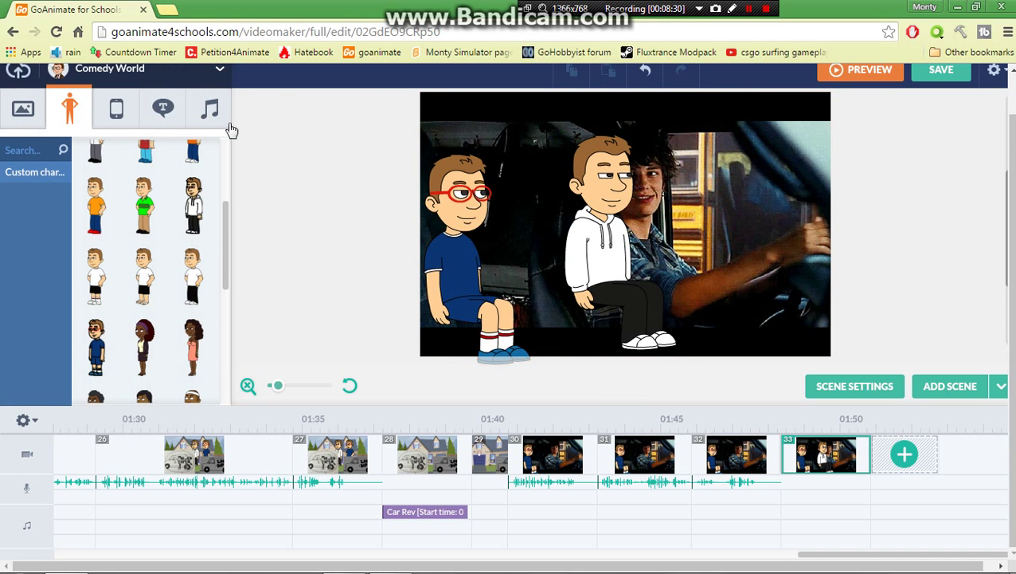
# Generate the text-to-speech line "GPS, you can talk?" in the Eric voice and attach it to the white-hoodie character.
pyautogui.click(599, 249)
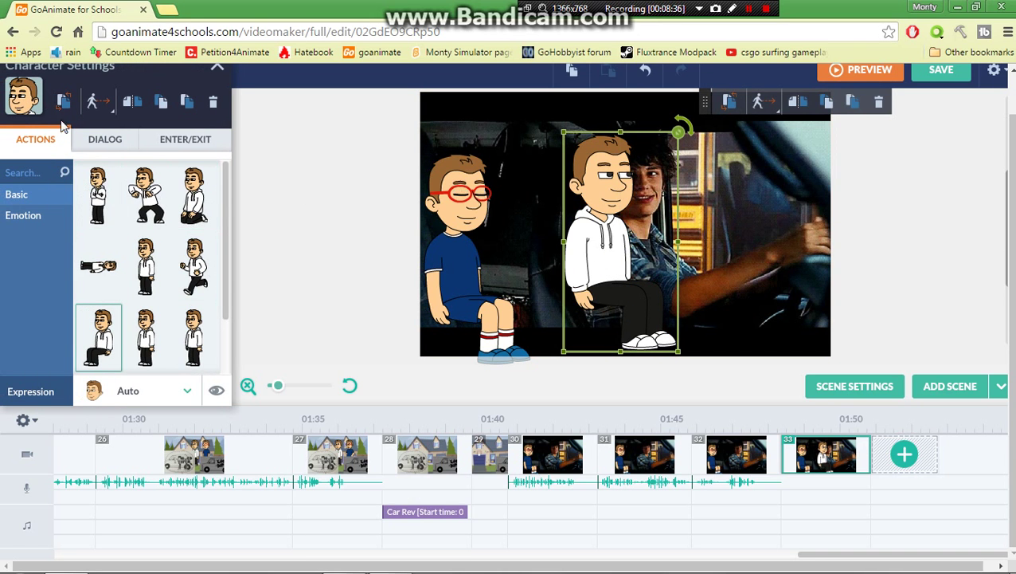
pyautogui.click(102, 139)
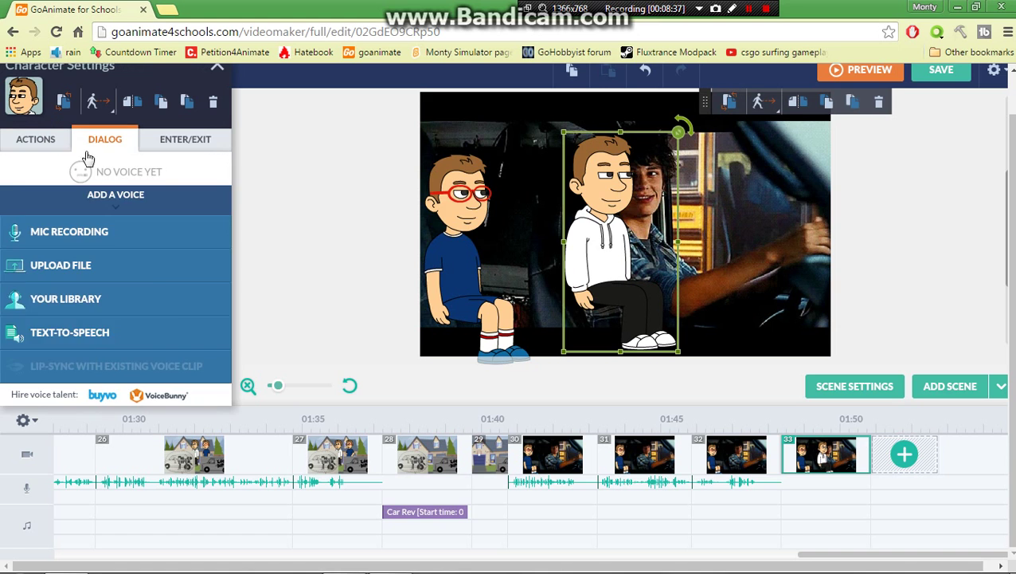
pyautogui.click(143, 338)
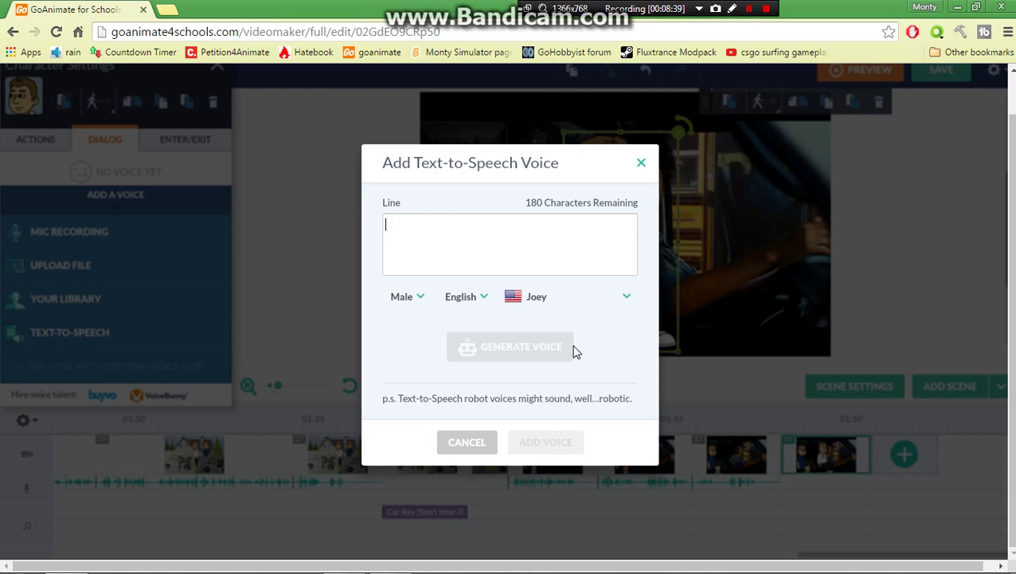
pyautogui.click(590, 307)
pyautogui.scroll(-1, 594, 386)
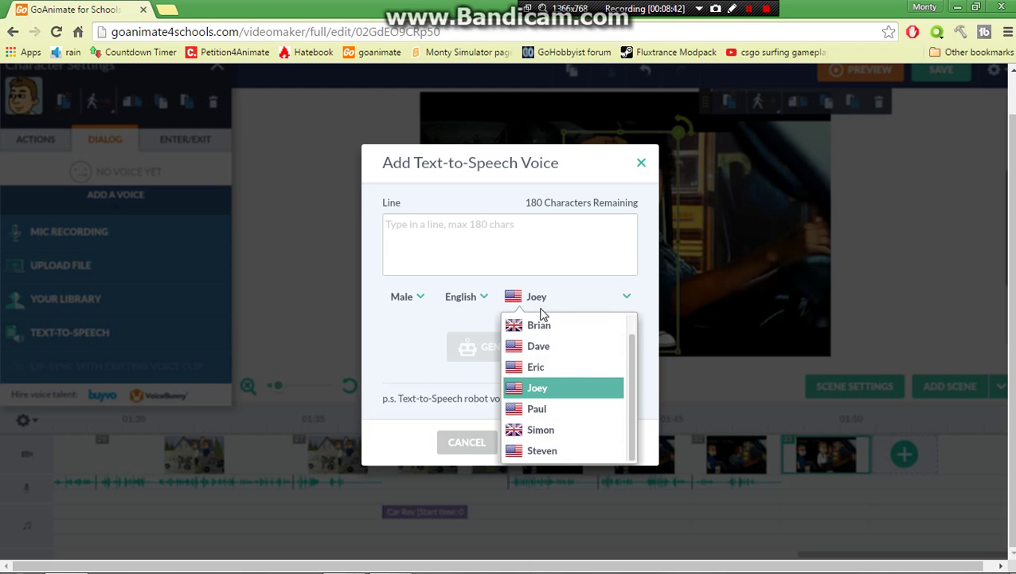
pyautogui.click(586, 368)
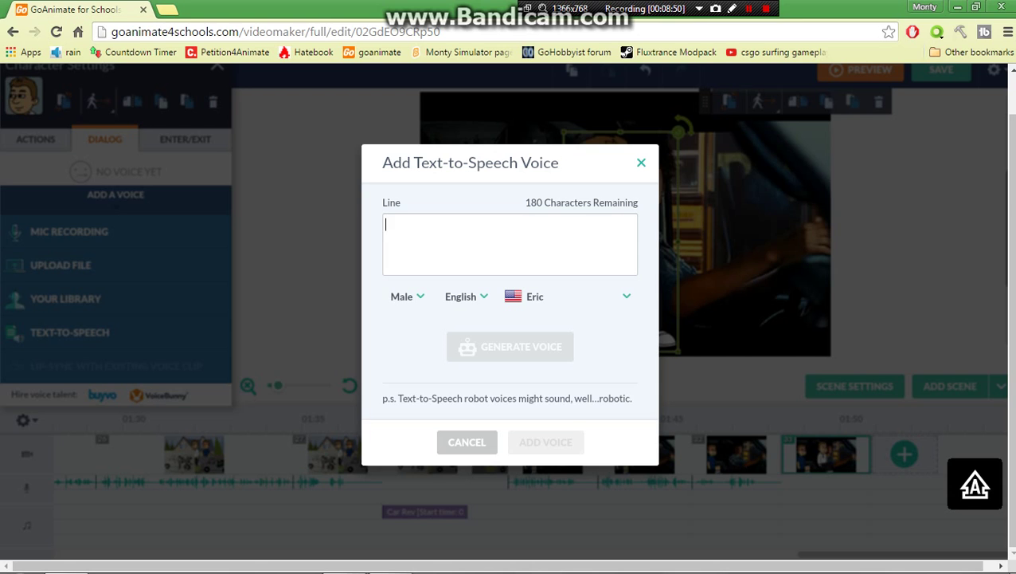
pyautogui.write('PS')
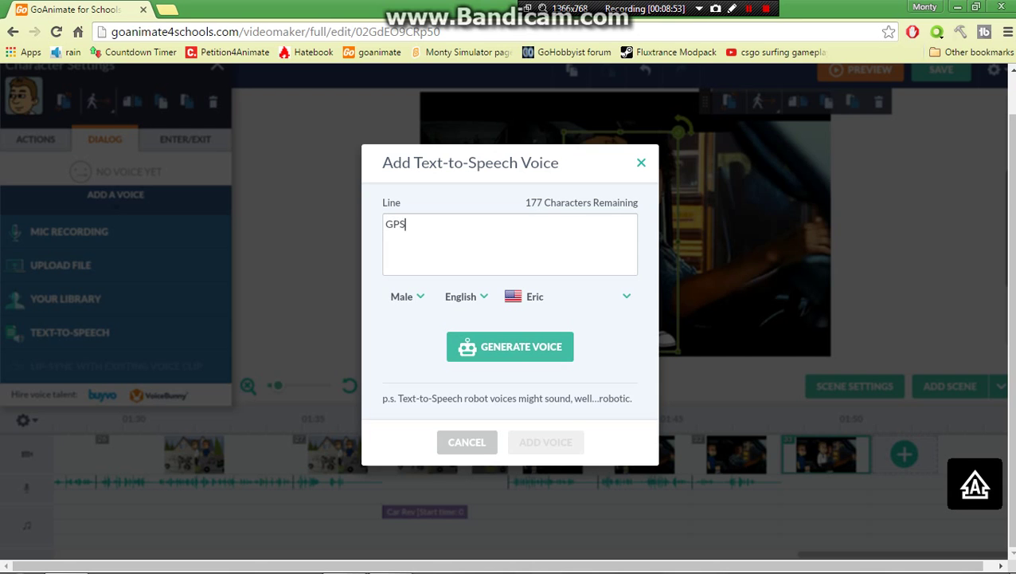
pyautogui.write('.')
pyautogui.write(',')
pyautogui.write(' you can talk?')
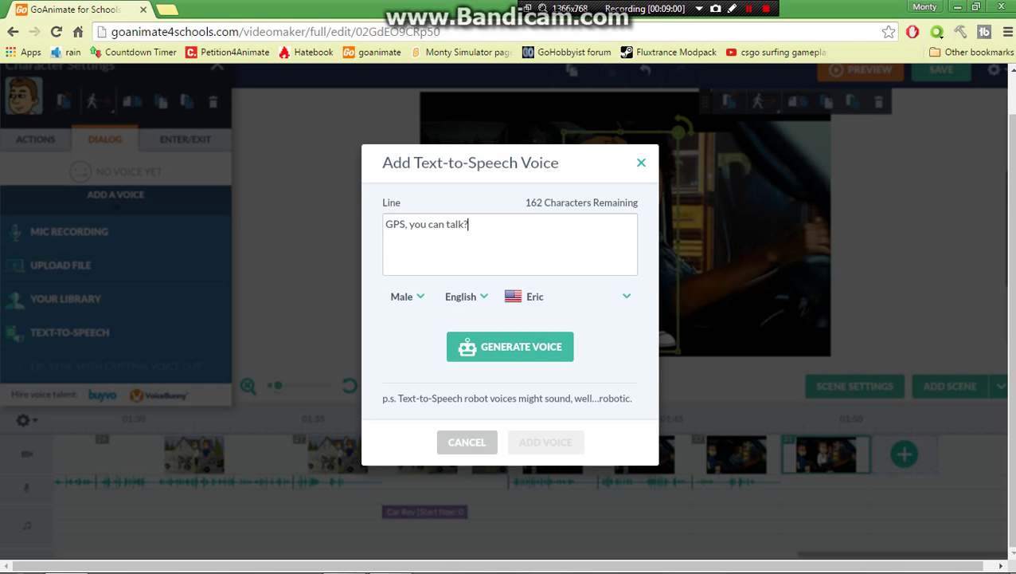
pyautogui.click(529, 350)
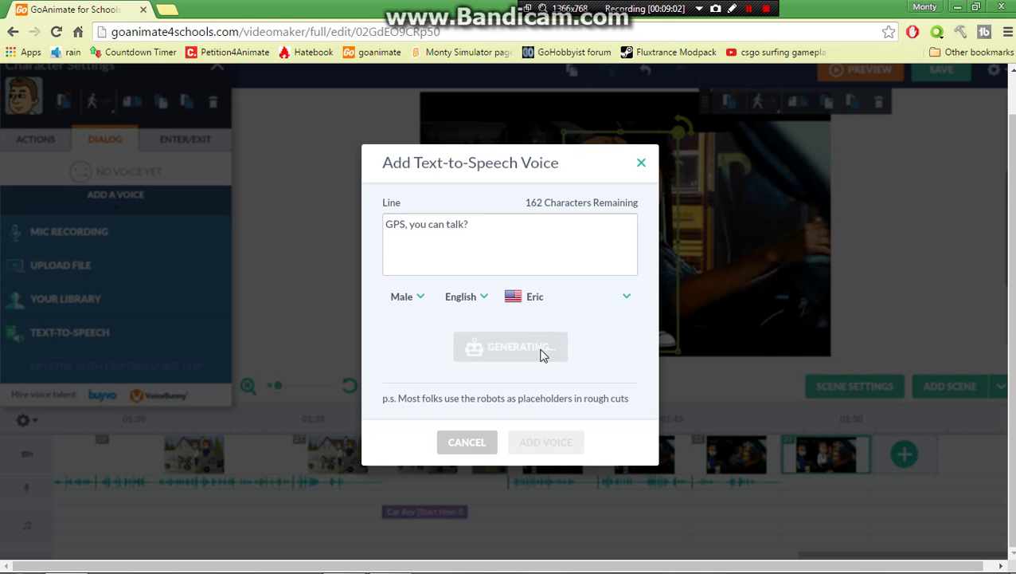
pyautogui.click(546, 442)
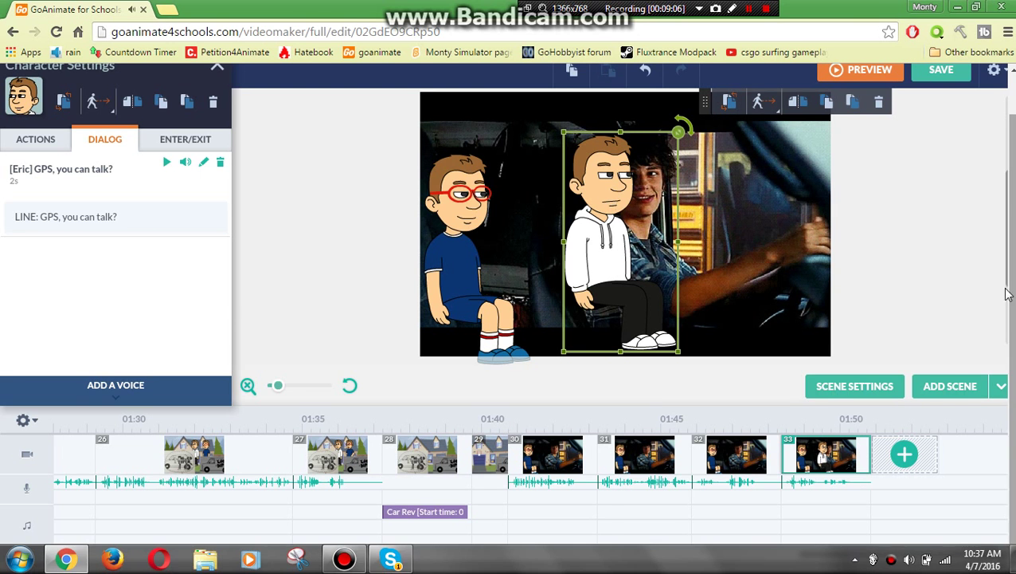
# Add another scene and generate its text-to-speech narration "Yes, you can talk." in the Brian voice.
pyautogui.click(887, 387)
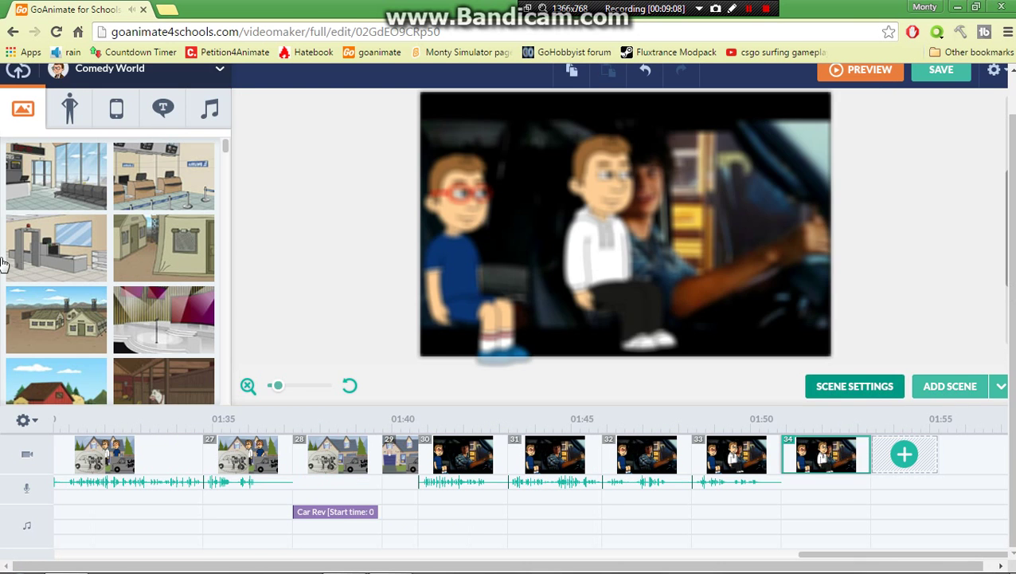
pyautogui.click(68, 140)
pyautogui.click(127, 228)
pyautogui.click(131, 366)
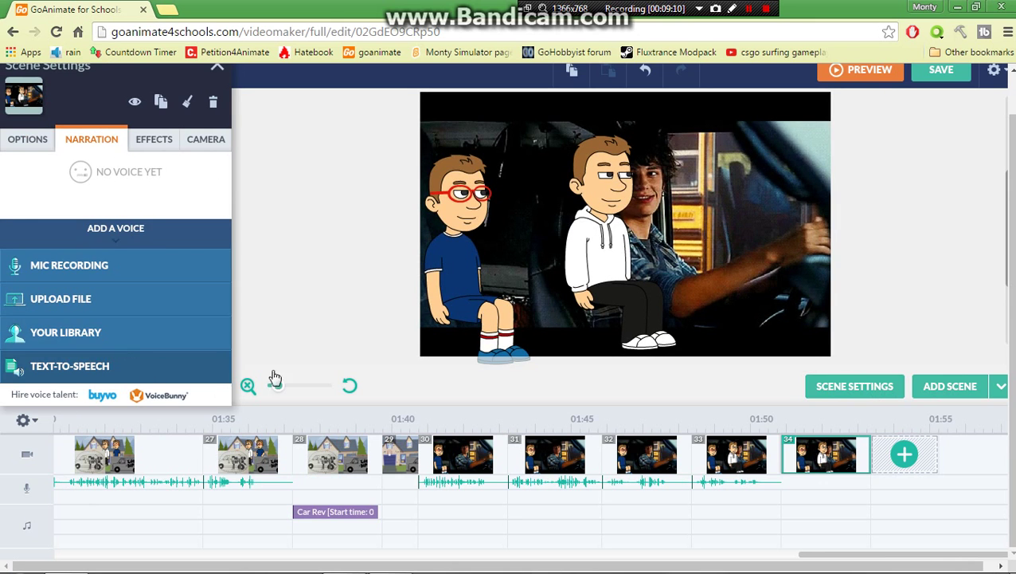
pyautogui.click(558, 301)
pyautogui.click(558, 325)
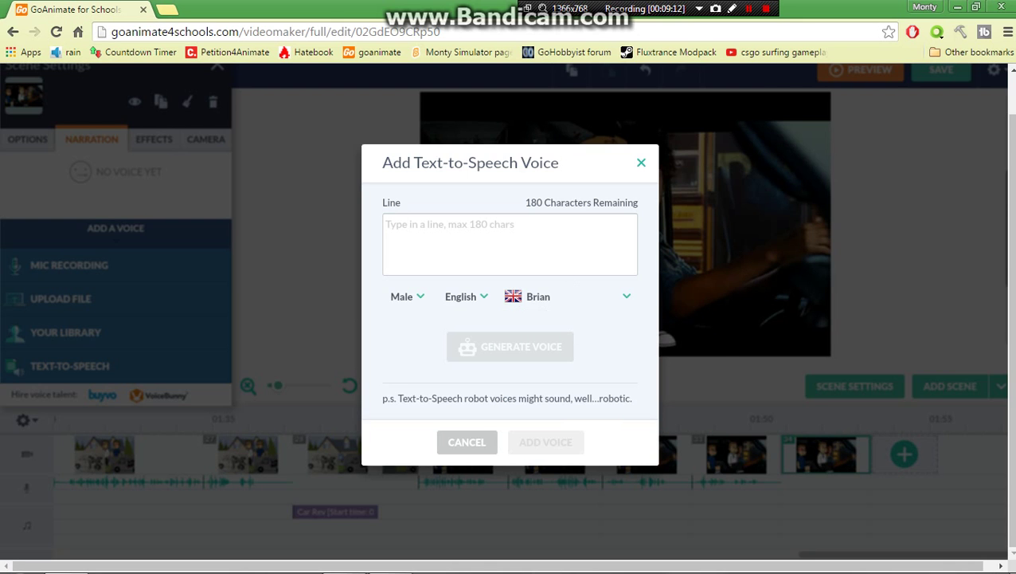
pyautogui.write('Yes')
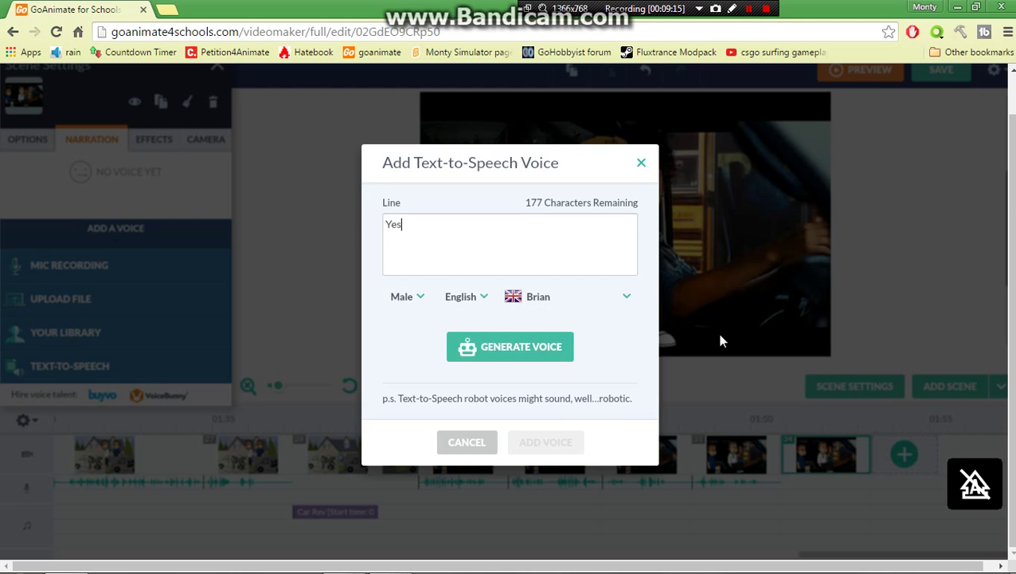
pyautogui.write(', you can talk.')
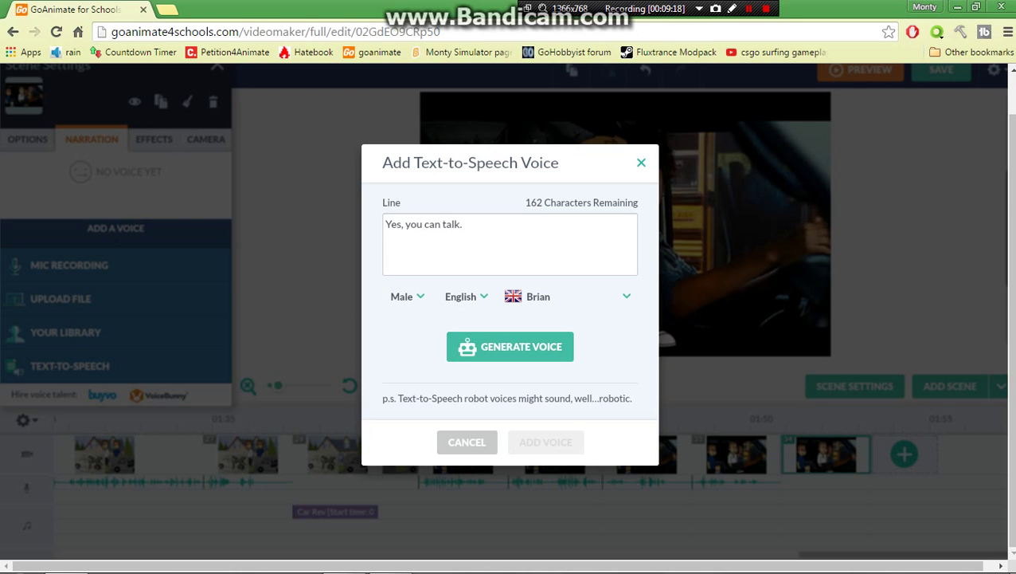
pyautogui.click(489, 336)
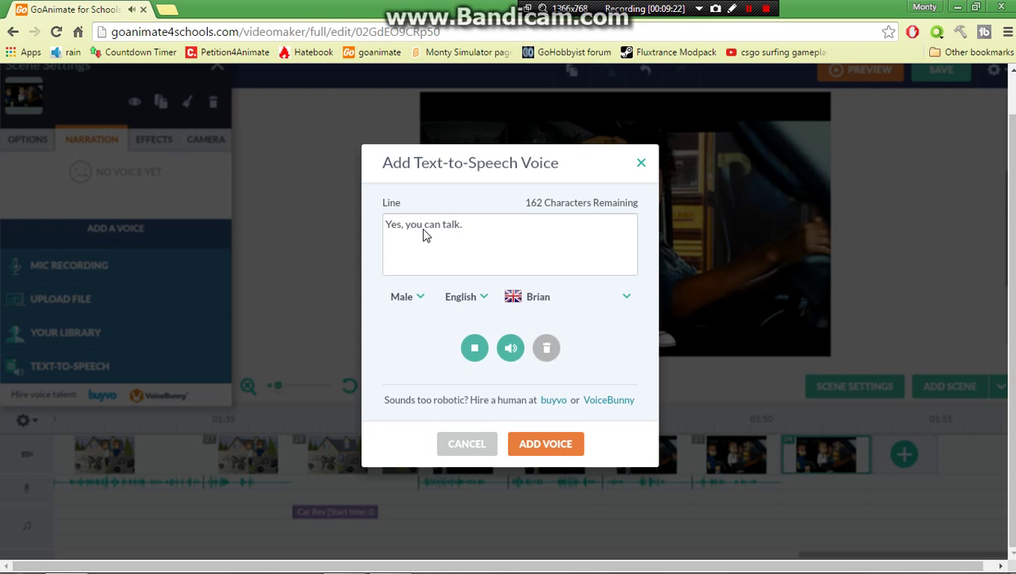
# Correct the narration line to "Yes, I can talk." and regenerate it in the Brian voice.
pyautogui.press('BackSpace')
pyautogui.press('BackSpace')
pyautogui.press('BackSpace')
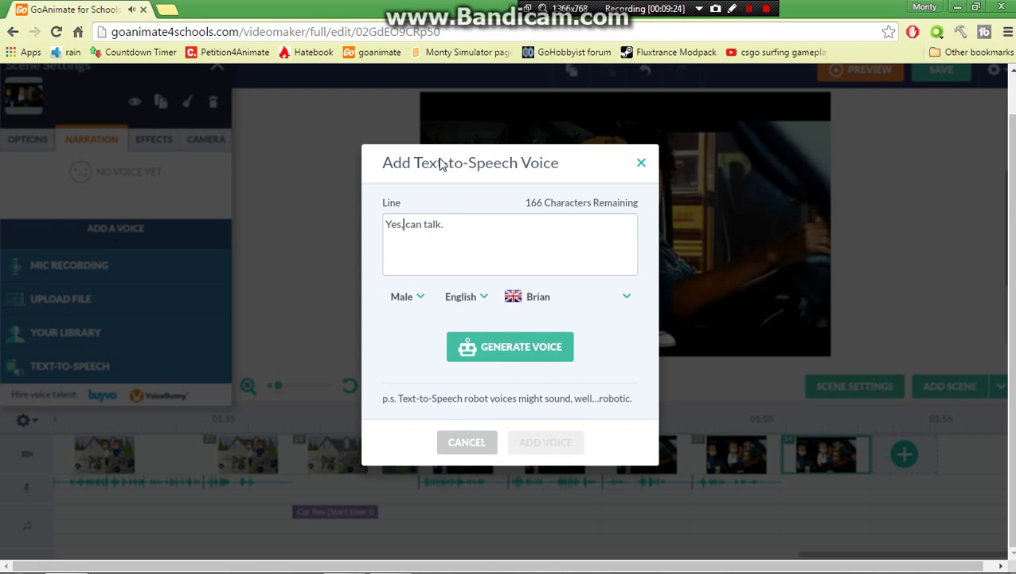
pyautogui.write('I')
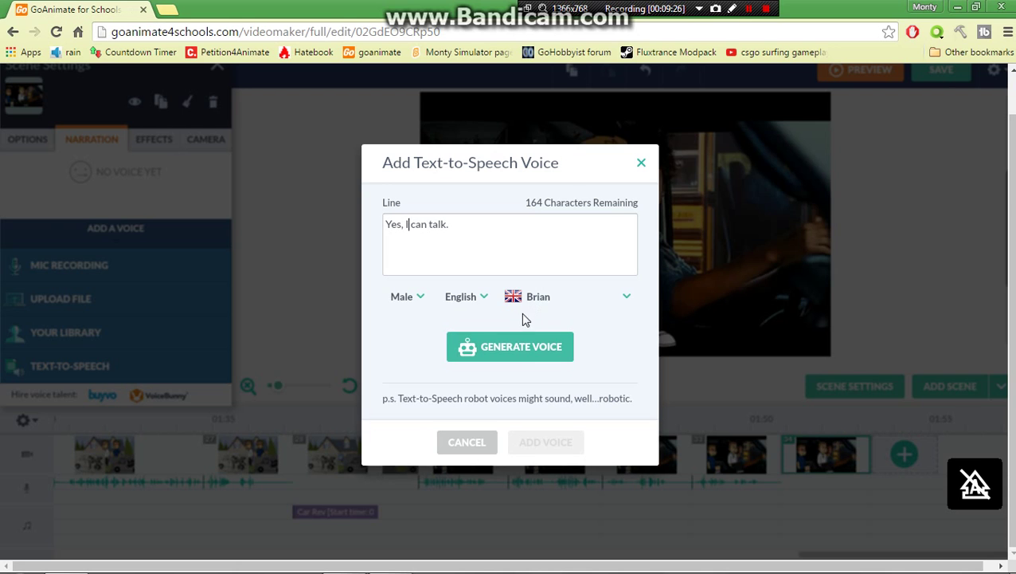
pyautogui.click(537, 351)
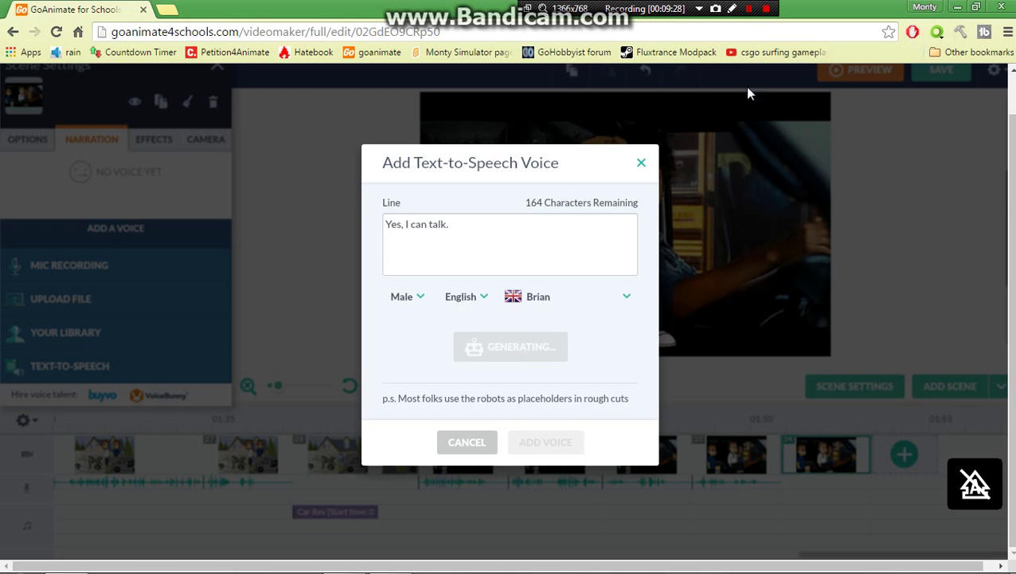